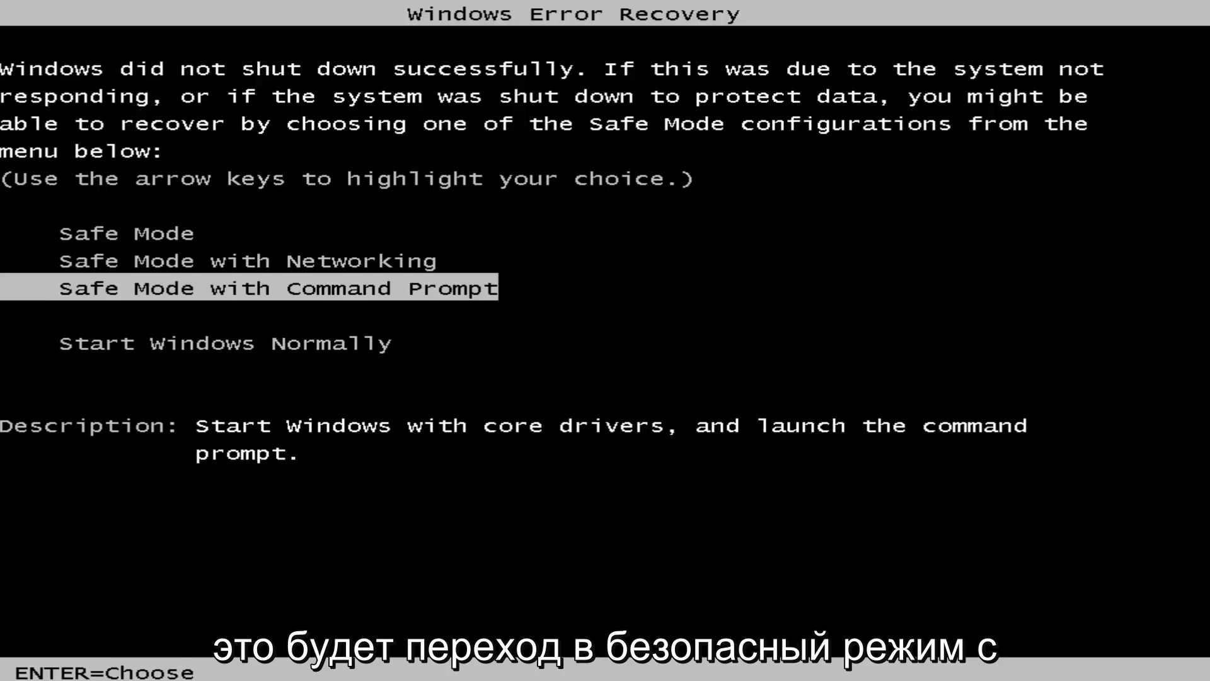
Boot into Safe Mode with Networking from the Windows Error Recovery menu
key("Up")
key("Up")
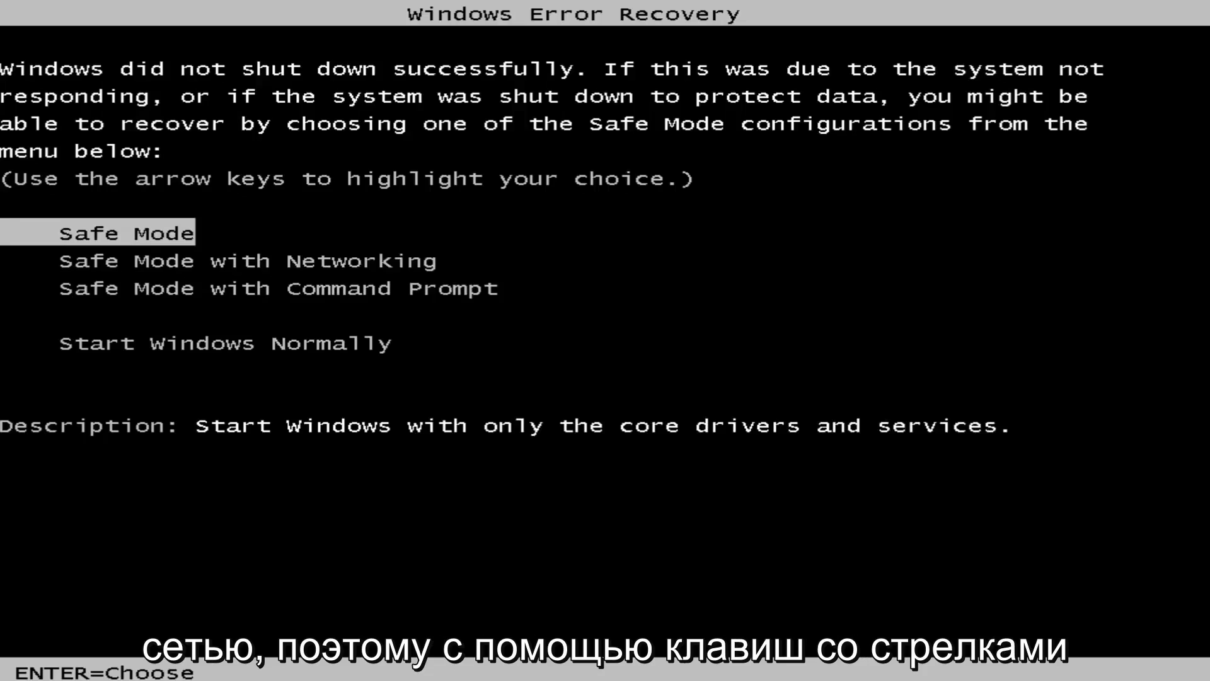
key("Down")
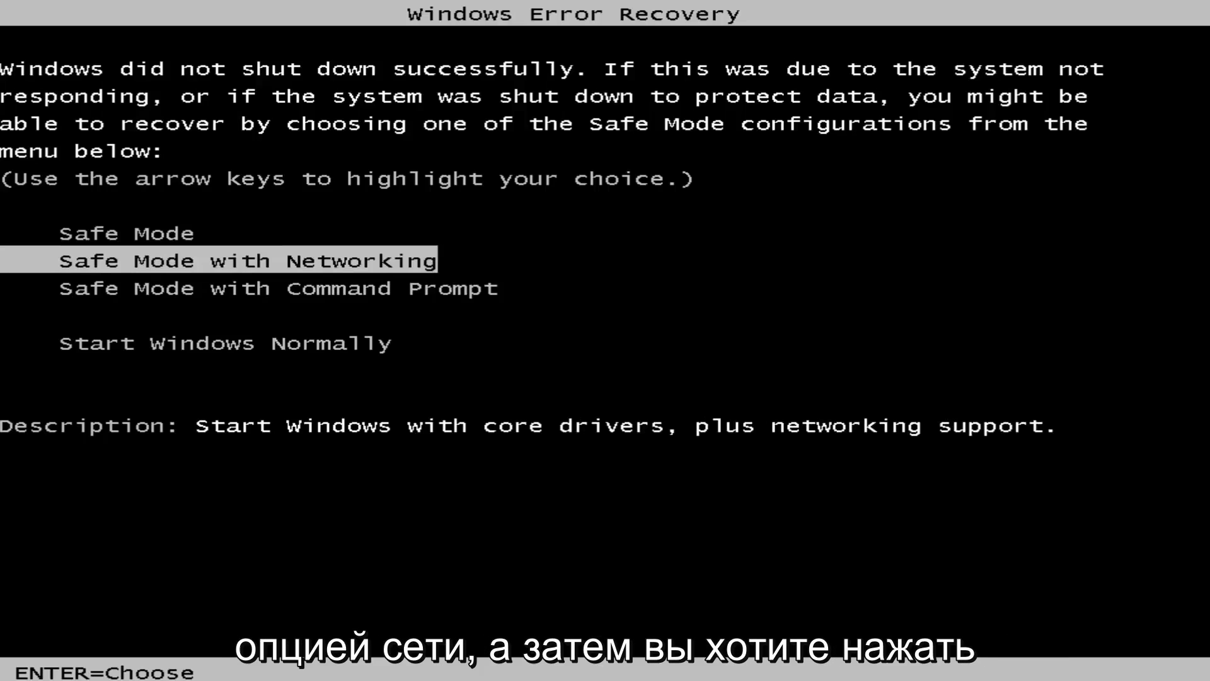
key("Return")
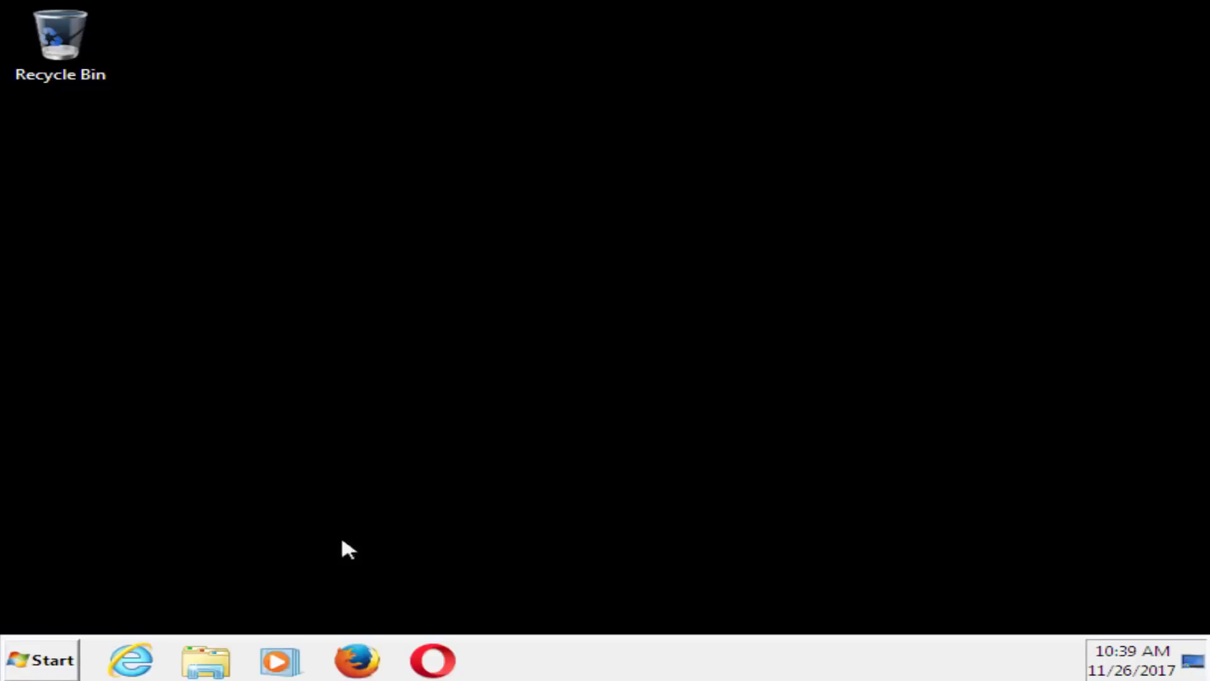
Search the Start menu for regedit and run it as administrator
left_click(35, 662)
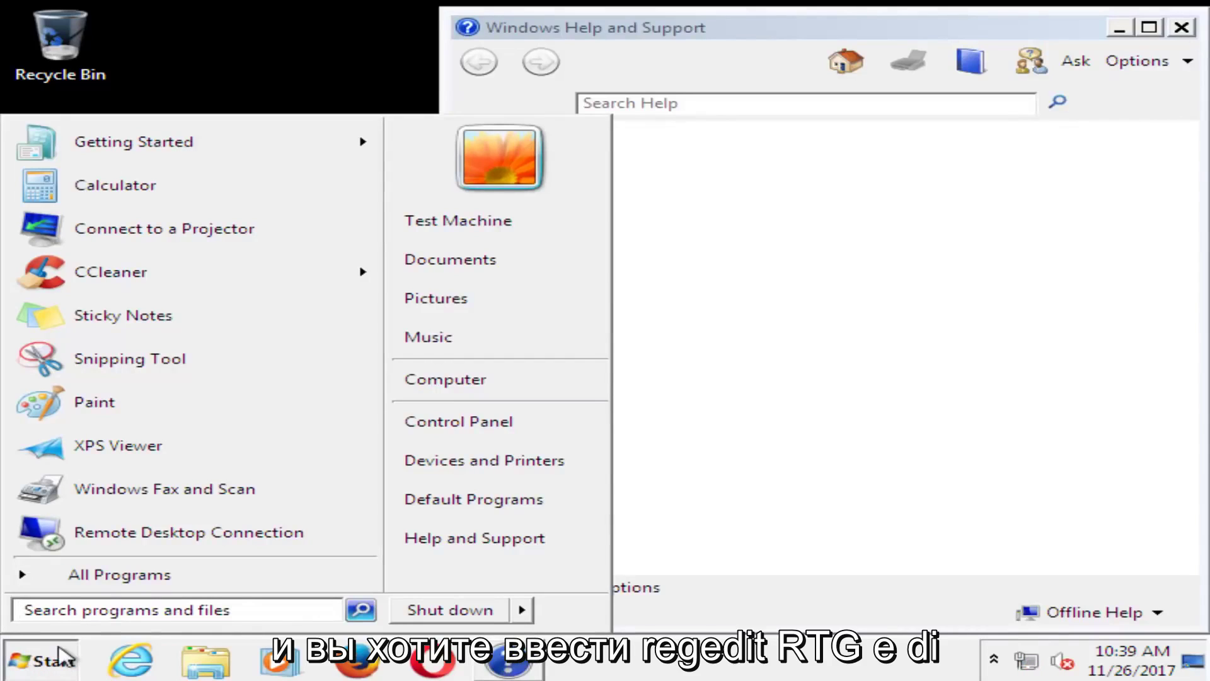
type("reg")
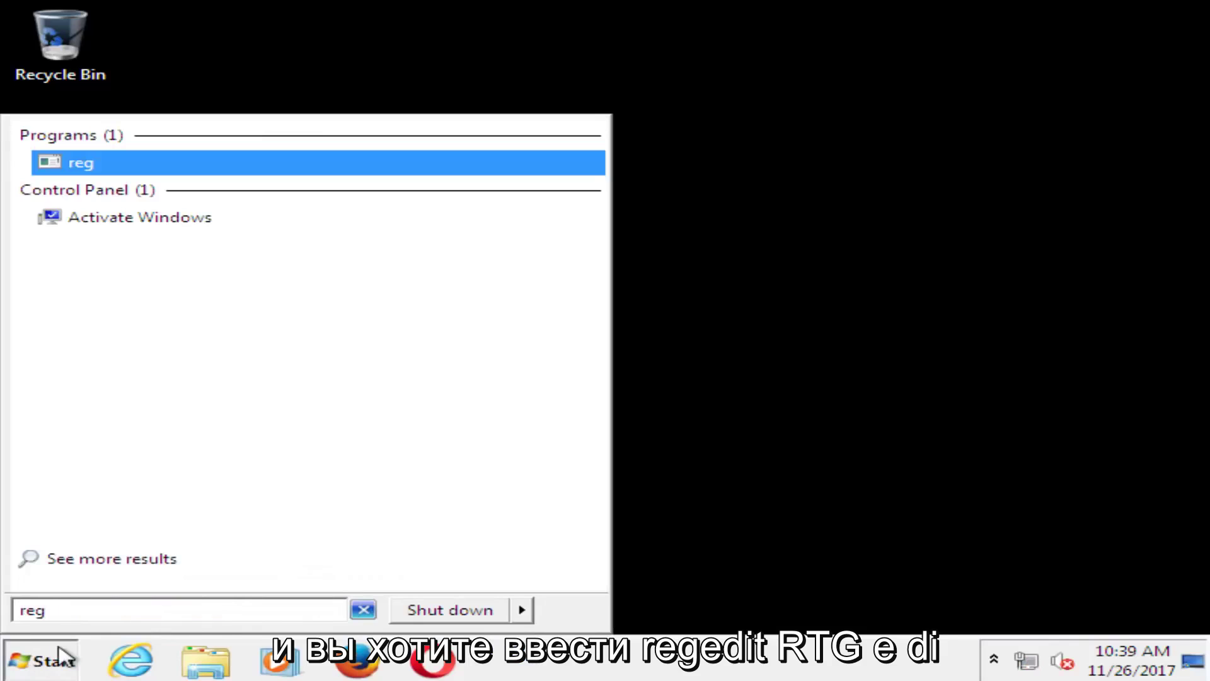
type("ed")
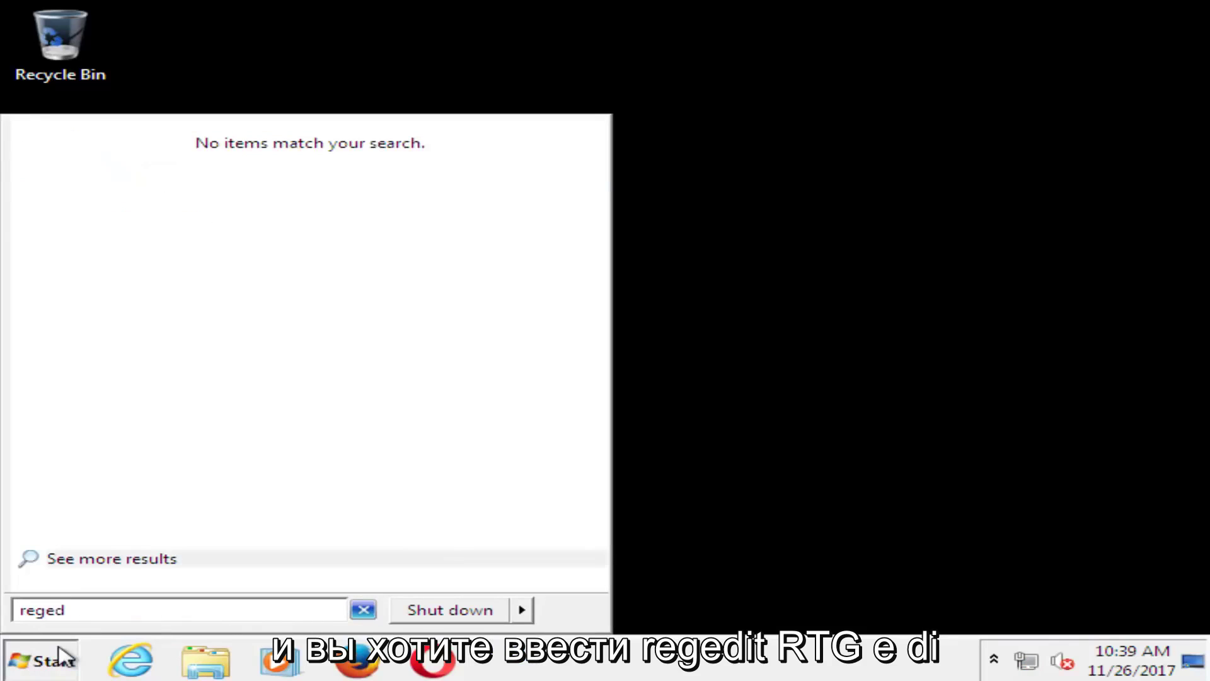
type("it")
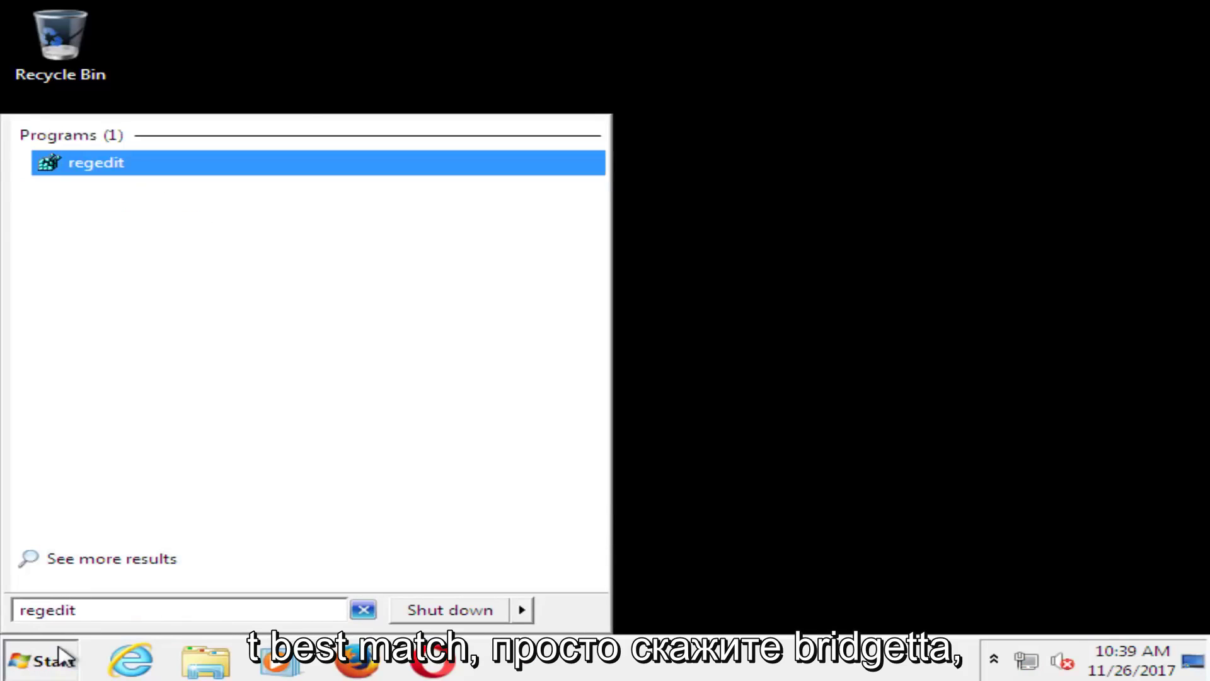
right_click(85, 163)
left_click(129, 197)
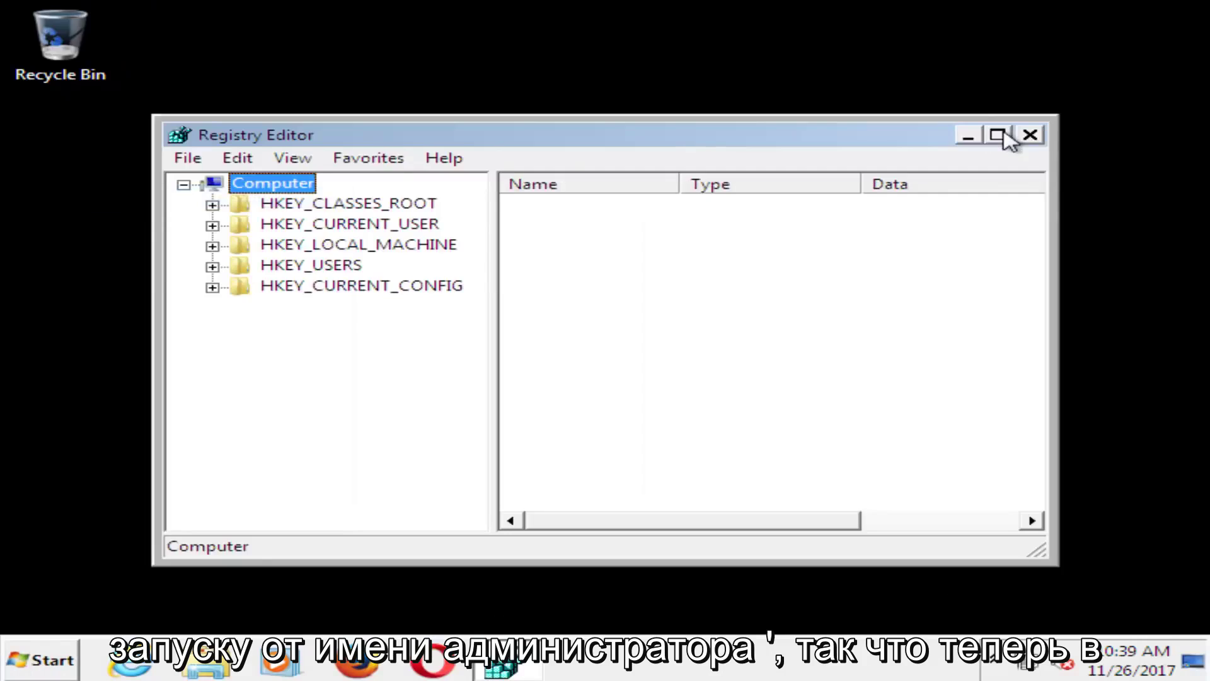
Maximize Registry Editor and expand HKEY_LOCAL_MACHINE > SOFTWARE > Microsoft in the key tree
left_click(997, 135)
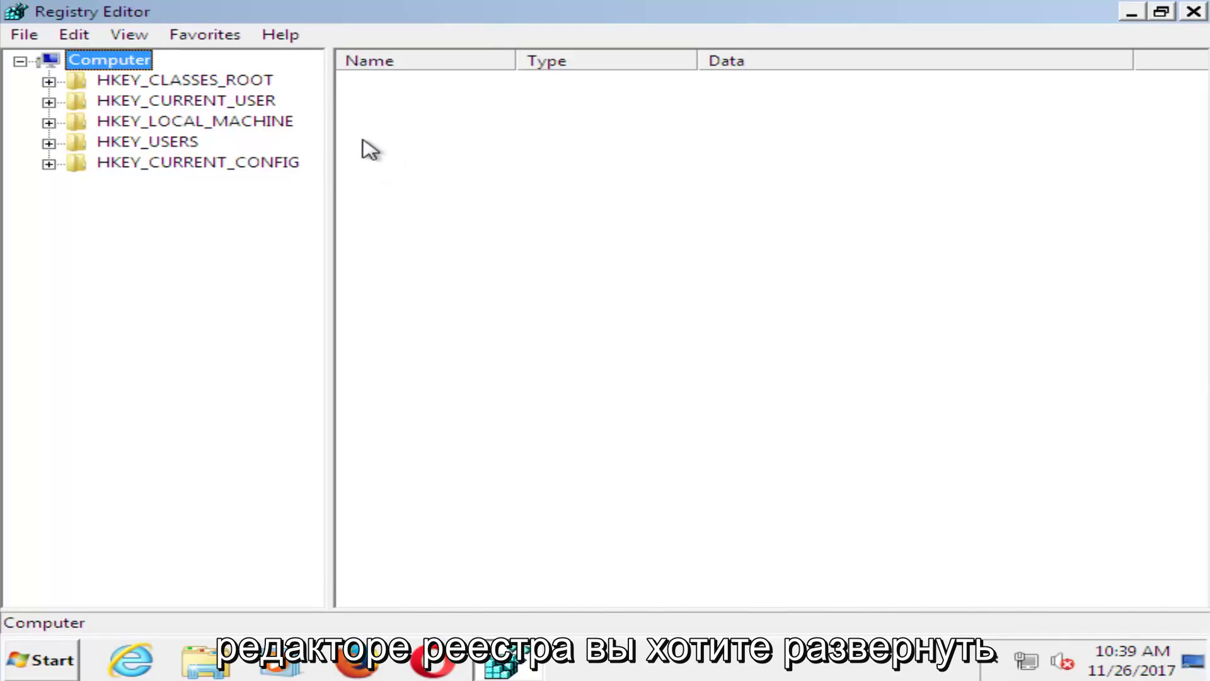
left_click(120, 123)
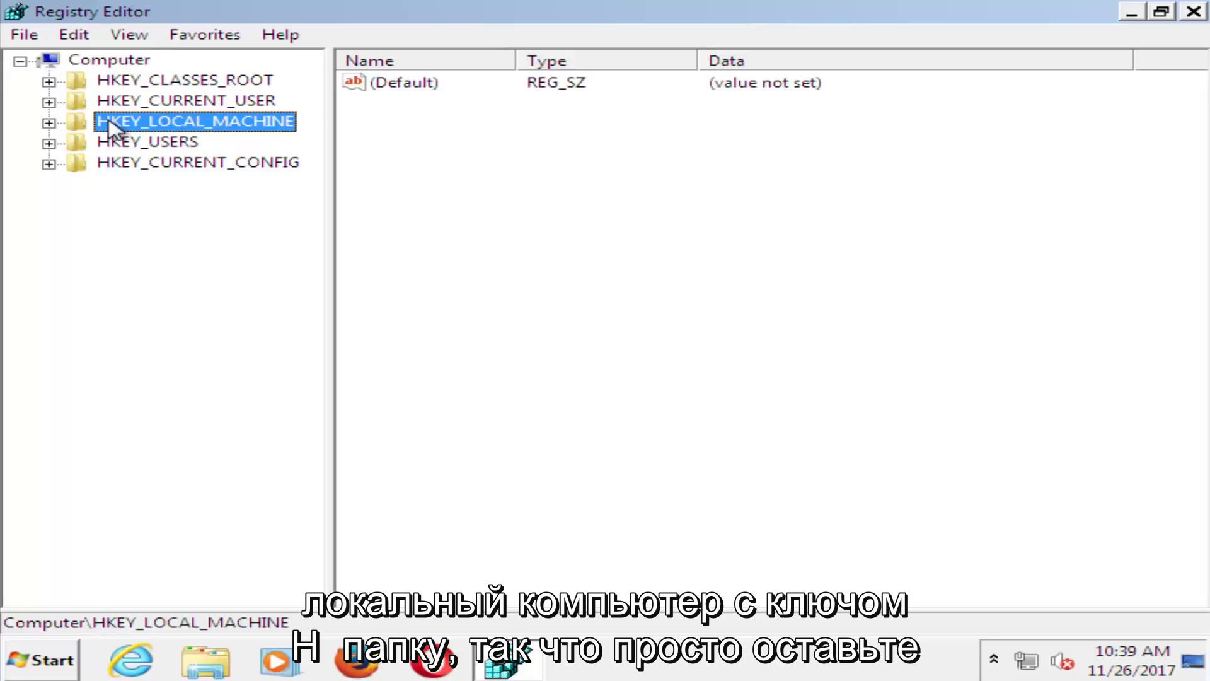
left_click(48, 123)
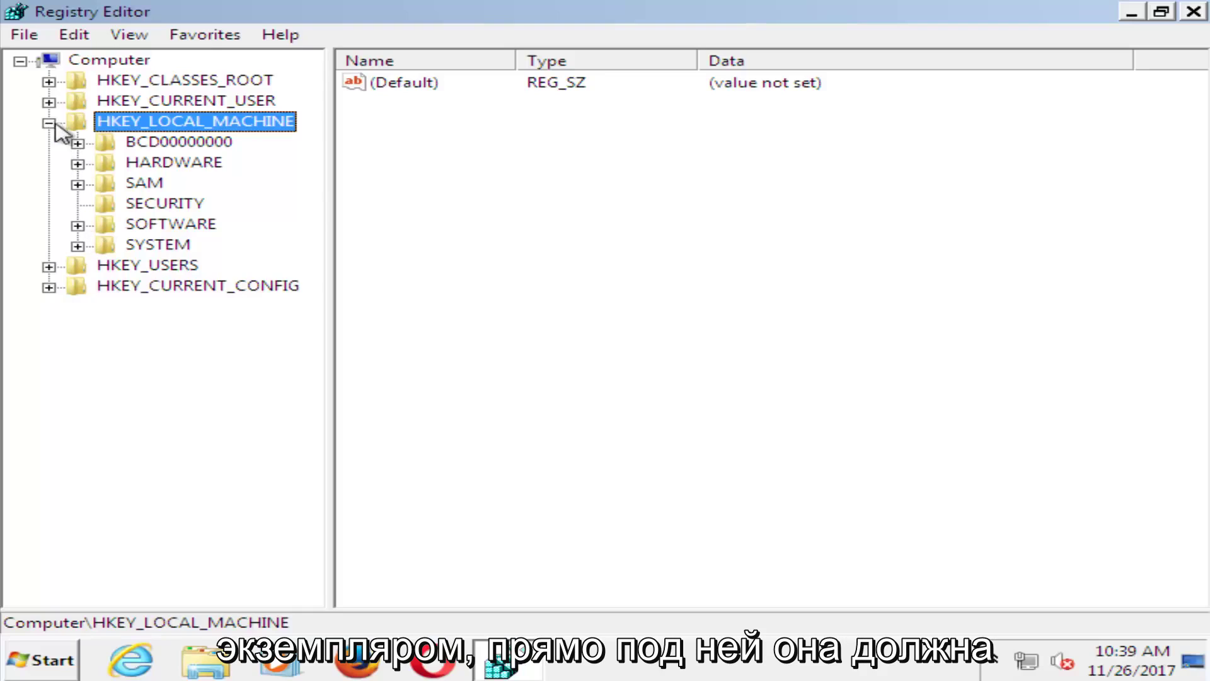
left_click(78, 225)
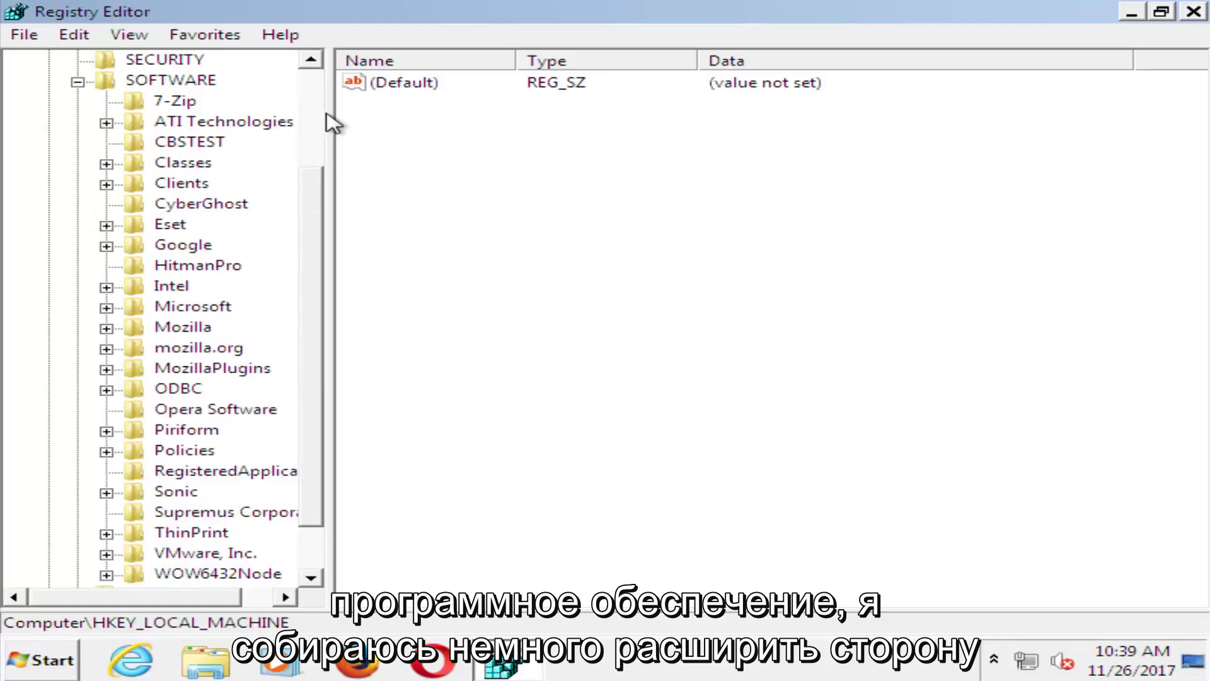
left_click_drag(331, 113, 429, 108)
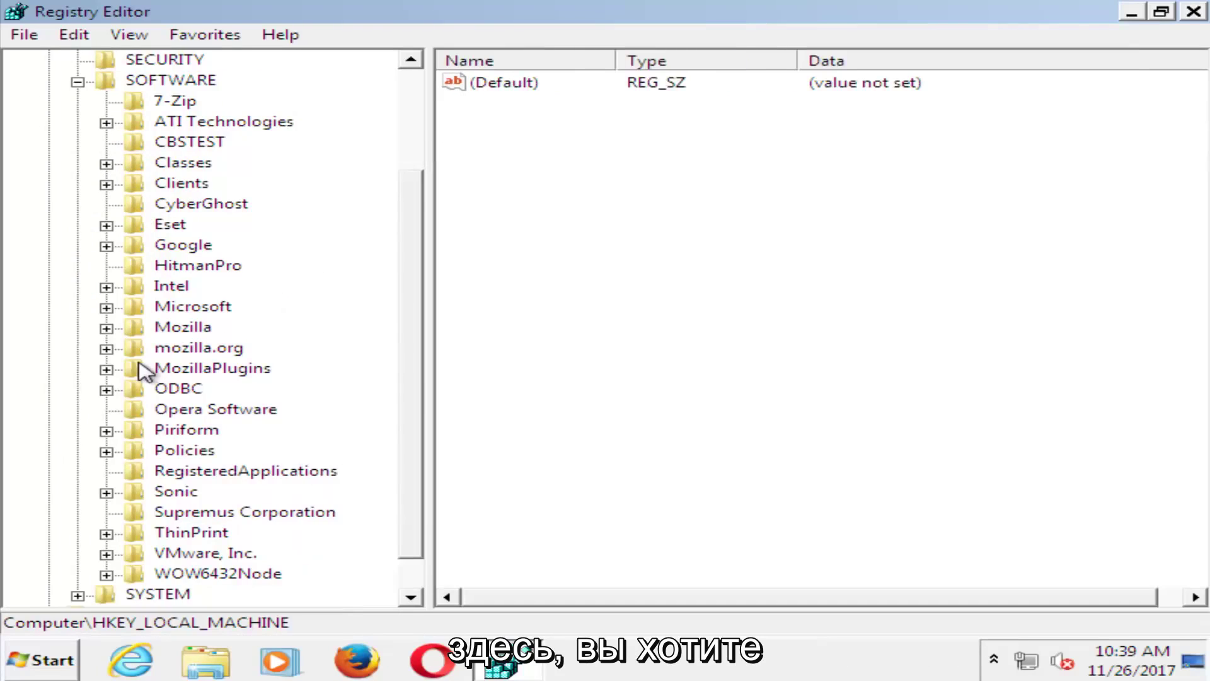
scroll(117, 370, "down", 1)
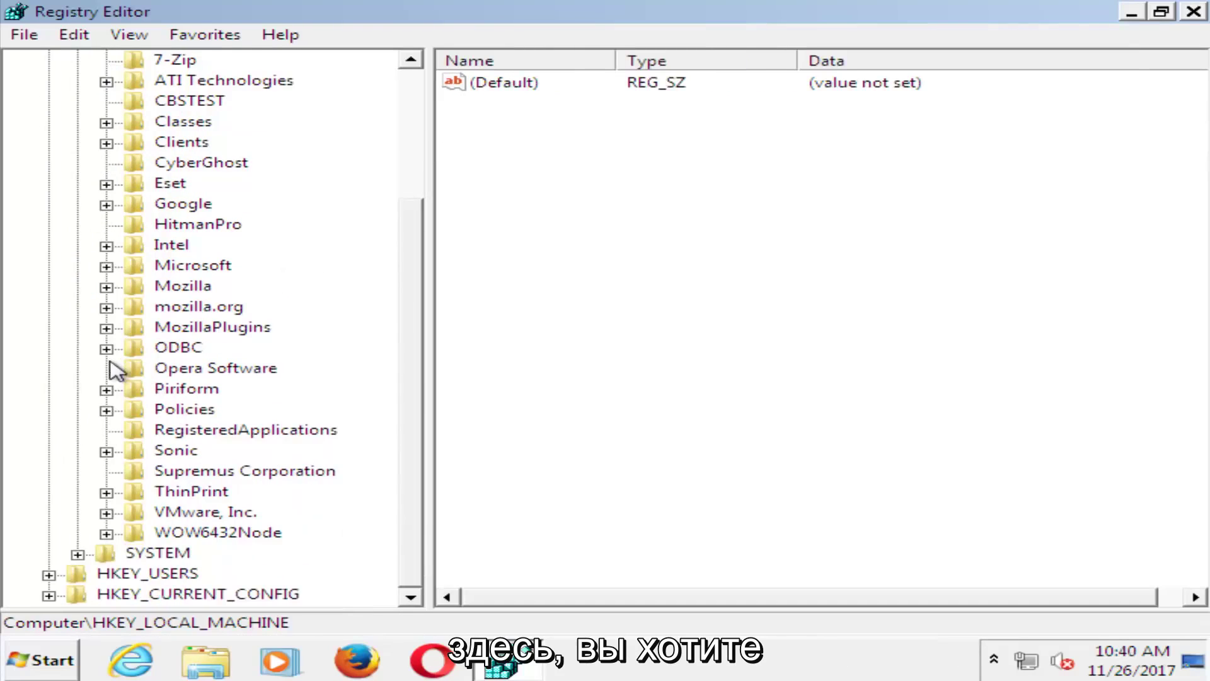
left_click(106, 266)
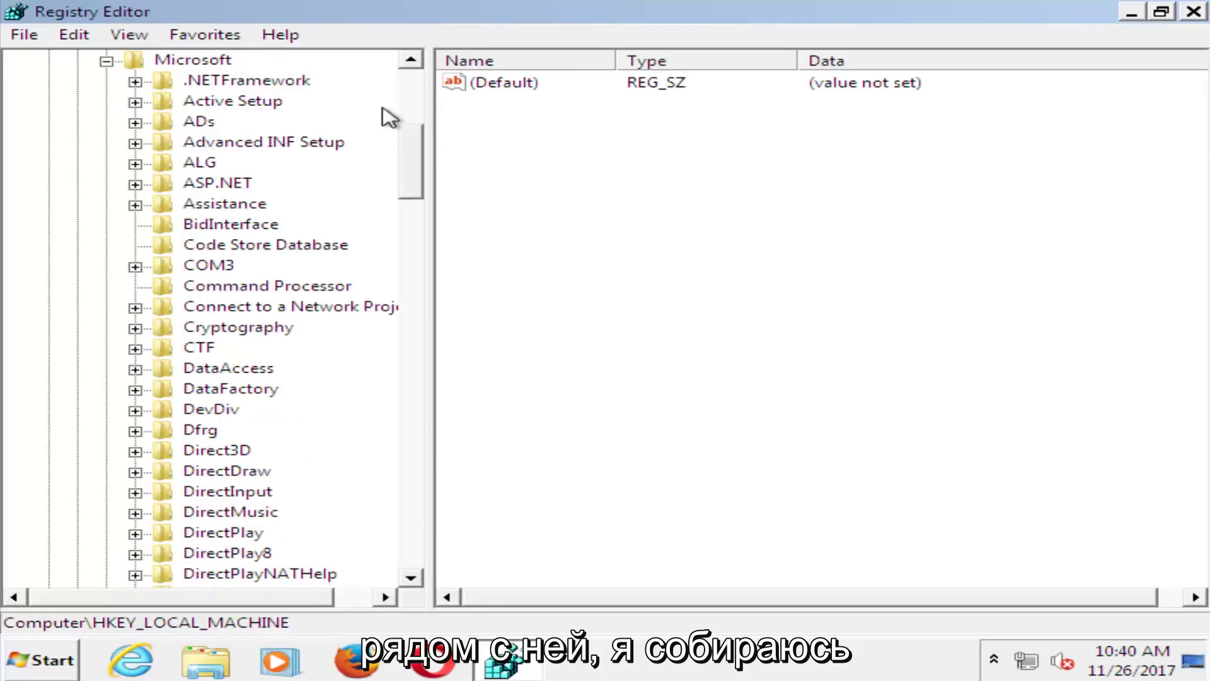
Expand Windows NT > CurrentVersion > ProfileList to list both S-1-5-21 profile keys
left_click_drag(429, 121, 525, 122)
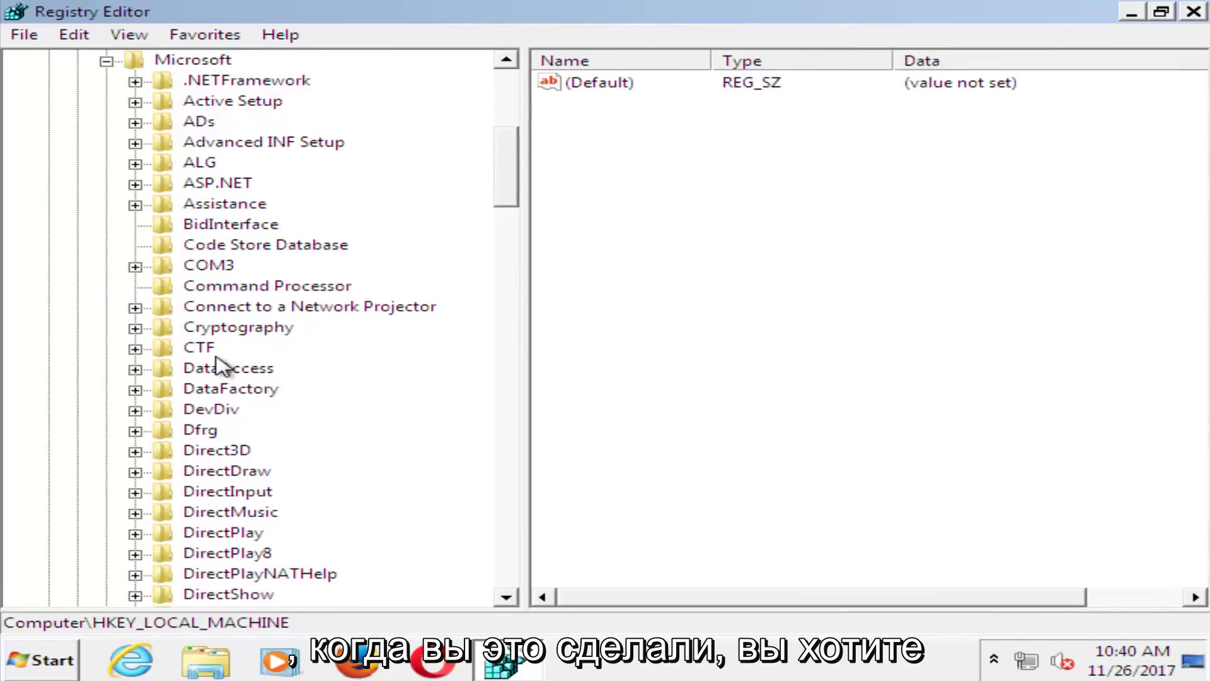
left_click_drag(513, 162, 513, 486)
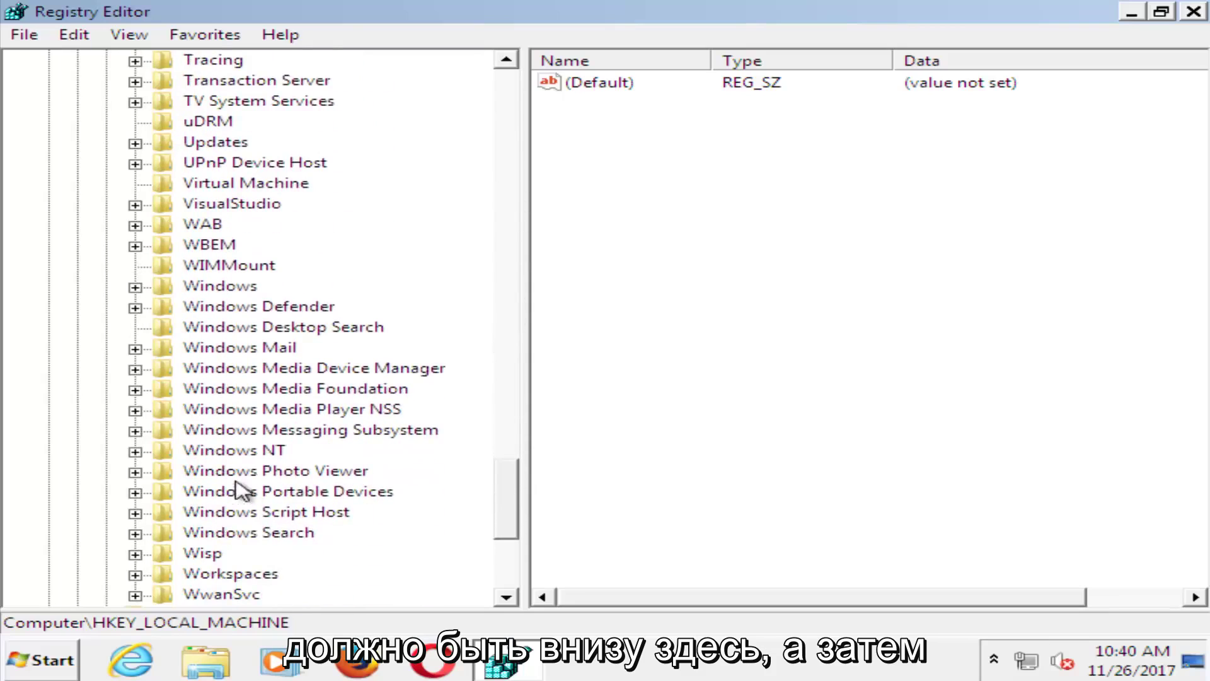
left_click(192, 451)
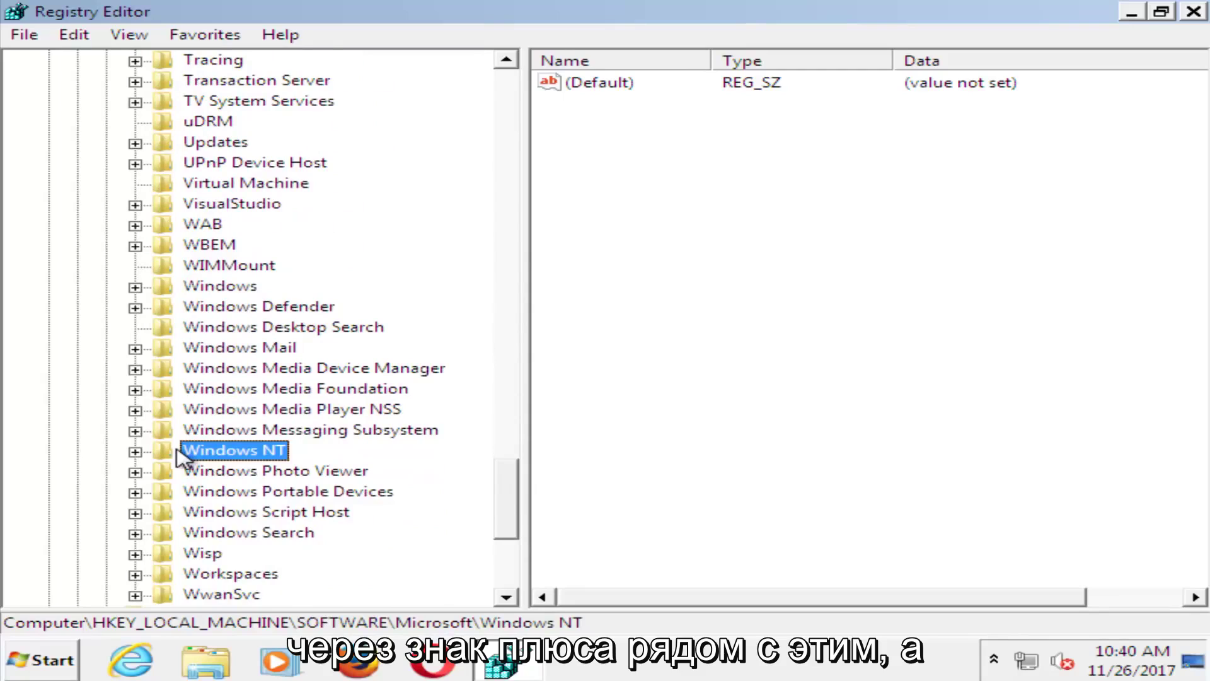
left_click(135, 452)
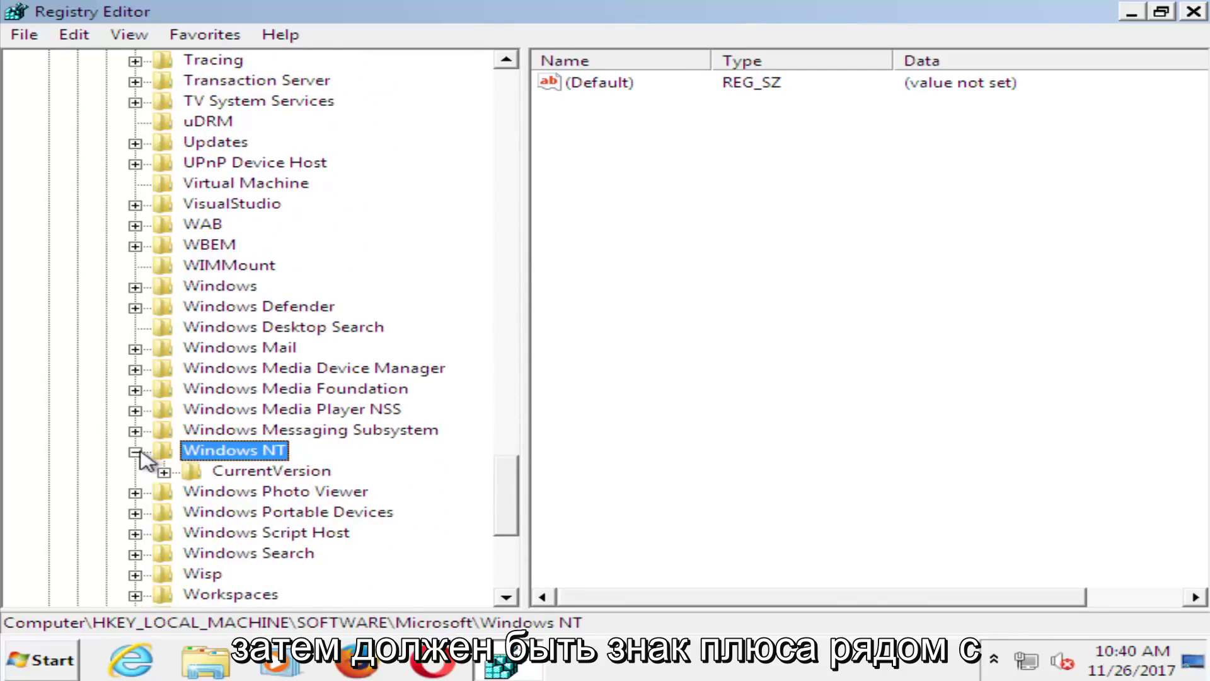
left_click(163, 472)
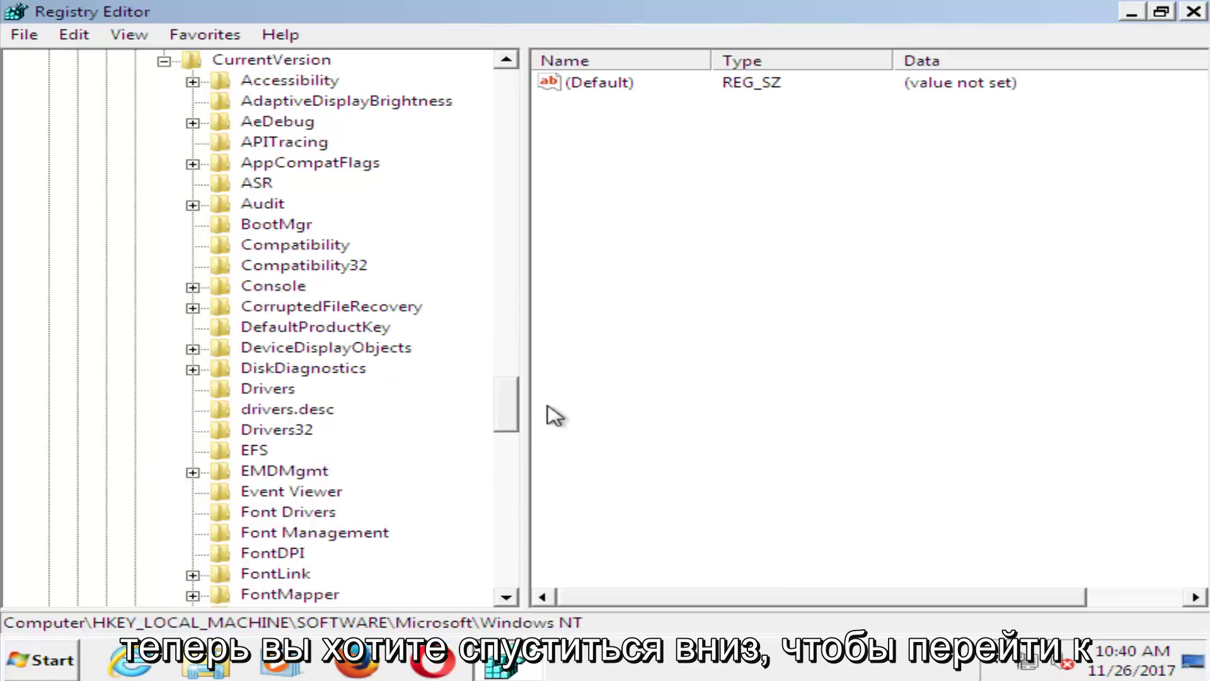
scroll(283, 504, "down", 12)
left_click(281, 511)
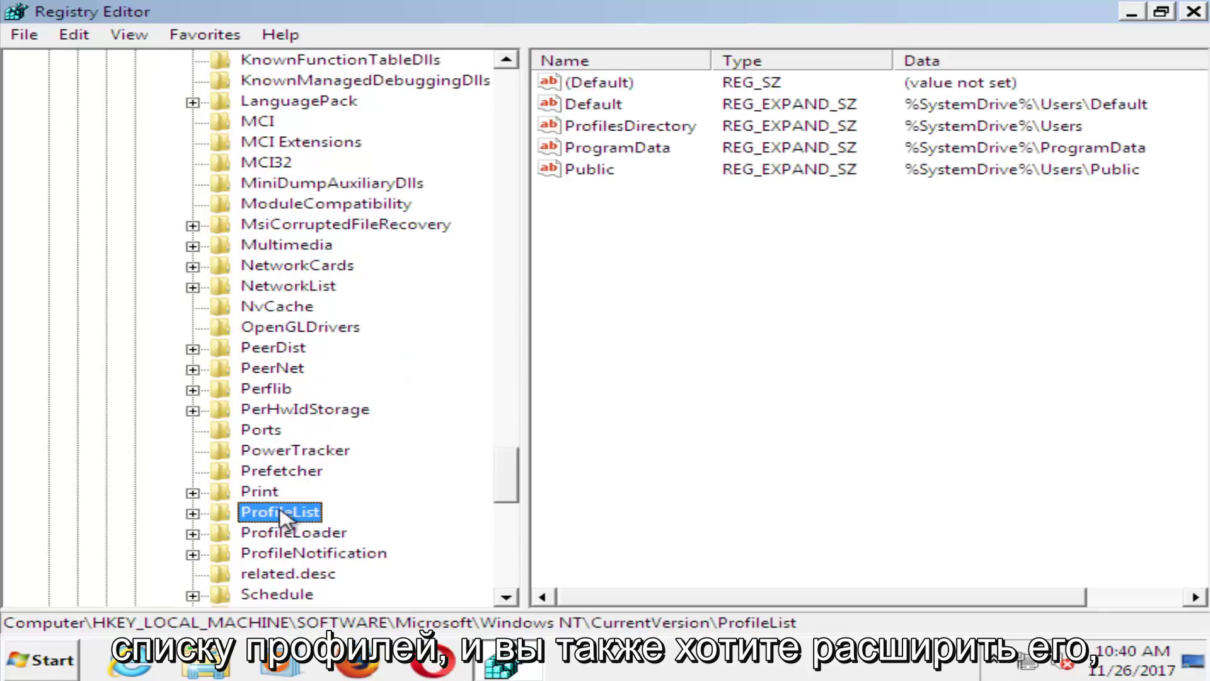
left_click(193, 512)
scroll(201, 522, "down", 2)
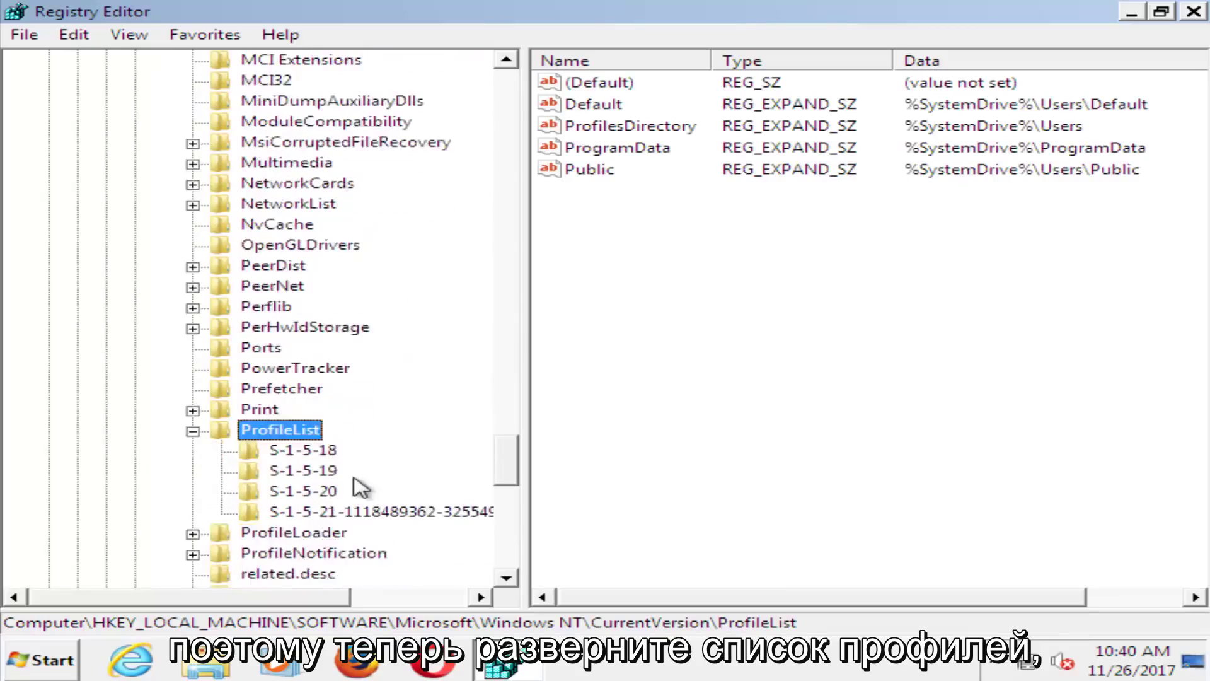
left_click(193, 370)
left_click(193, 369)
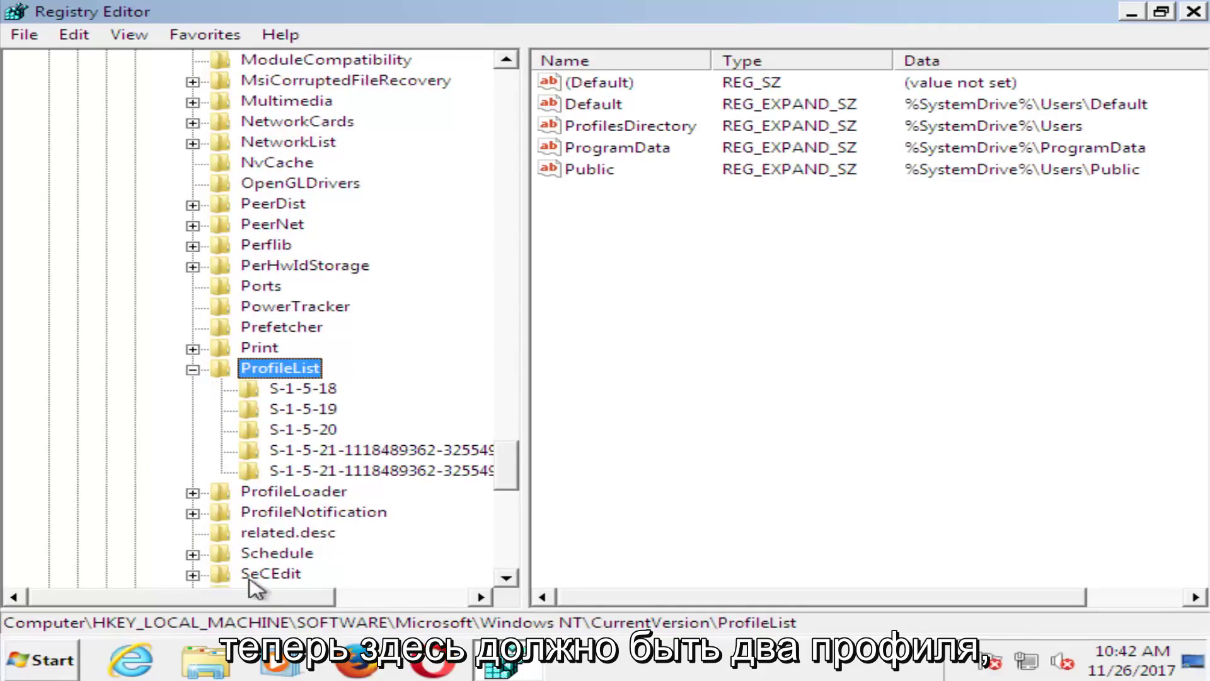
Rename the profile key without .bak by appending .ba to its name
left_click_drag(258, 596, 390, 598)
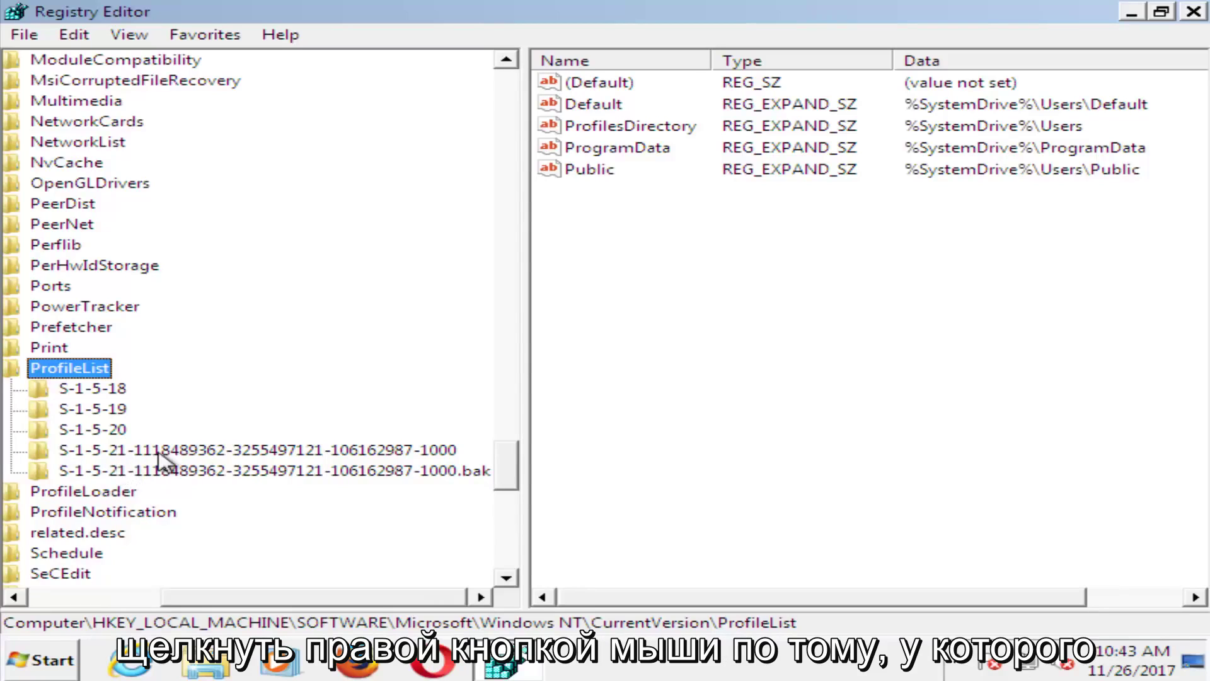
left_click(130, 451)
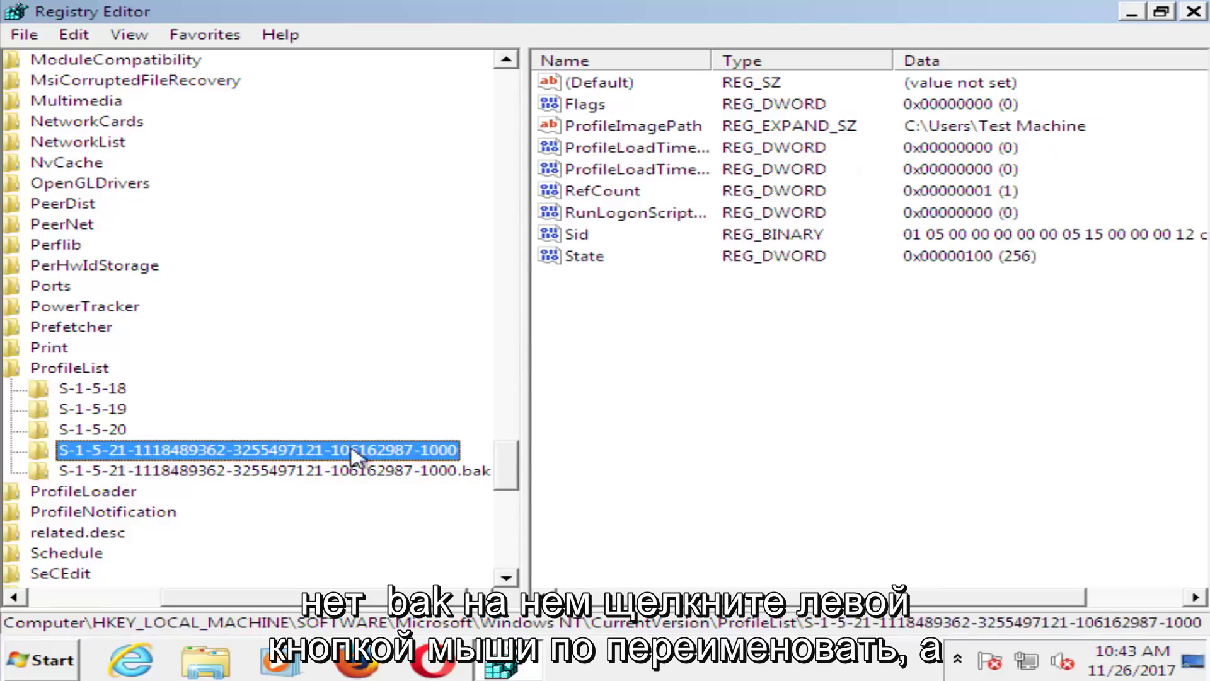
right_click(257, 449)
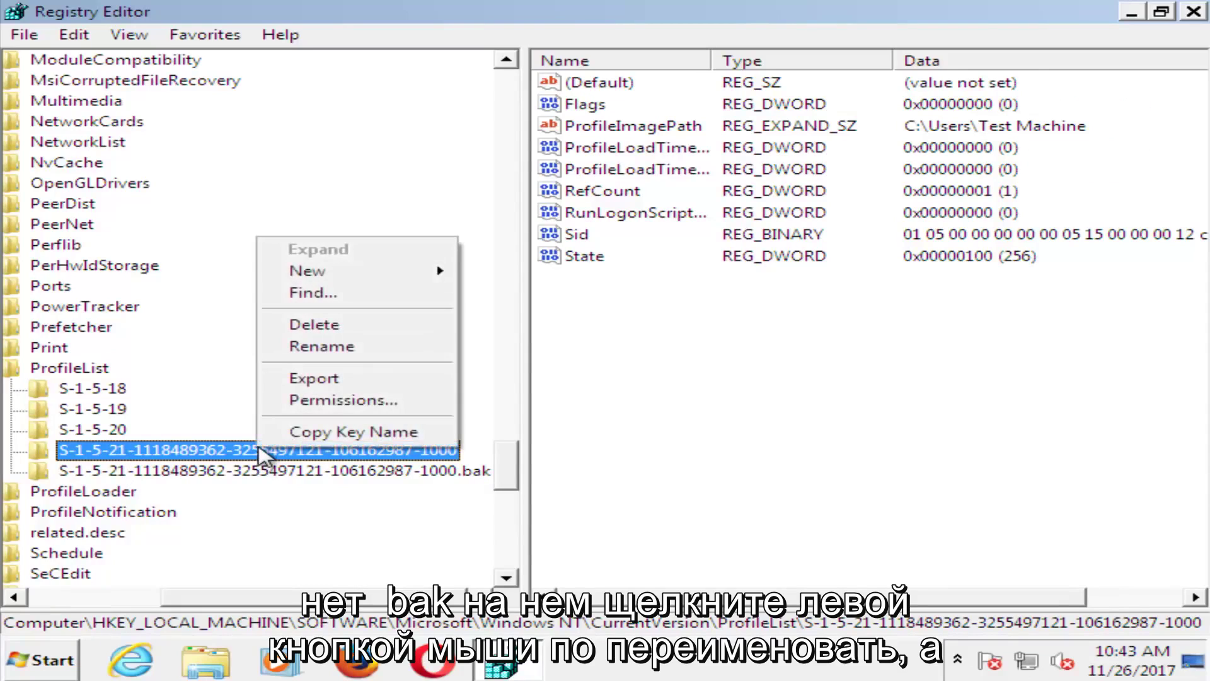
left_click(322, 346)
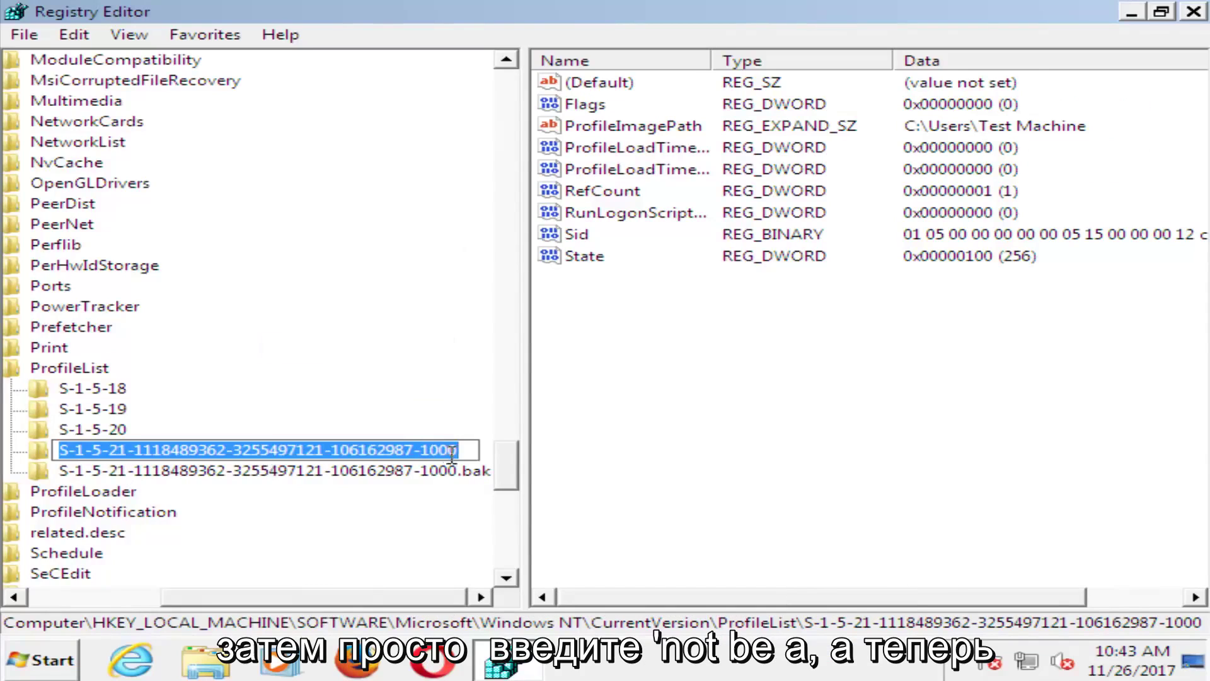
left_click(464, 450)
type(".ba")
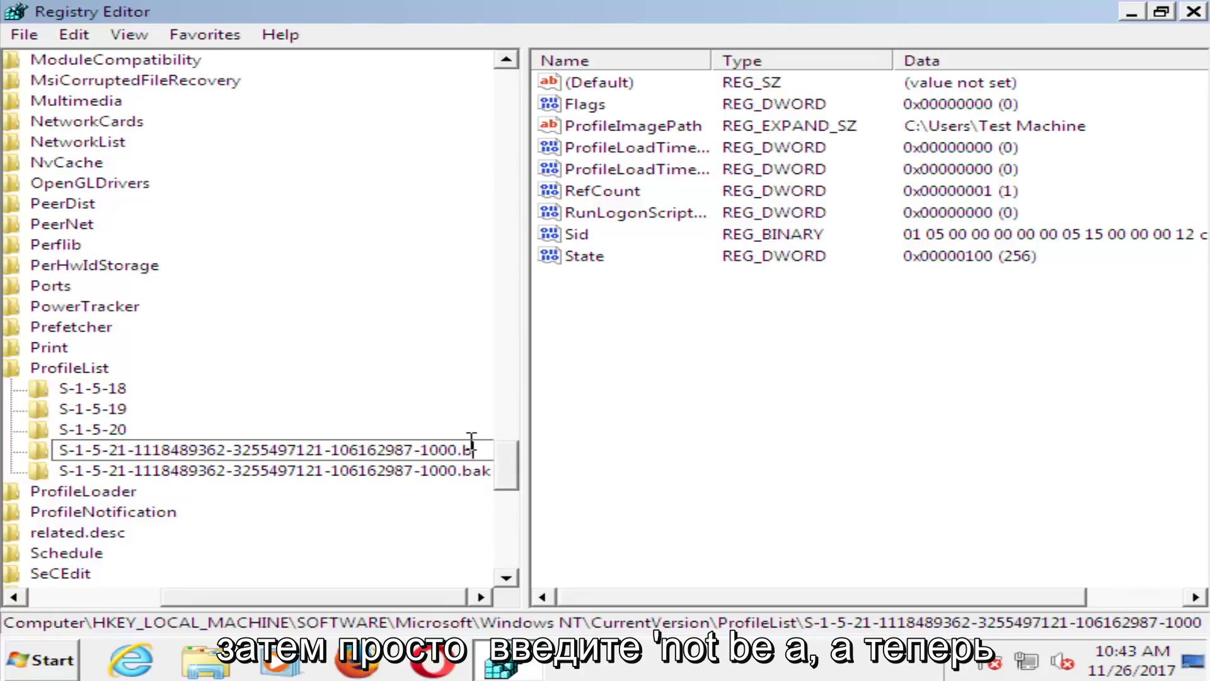
key("Return")
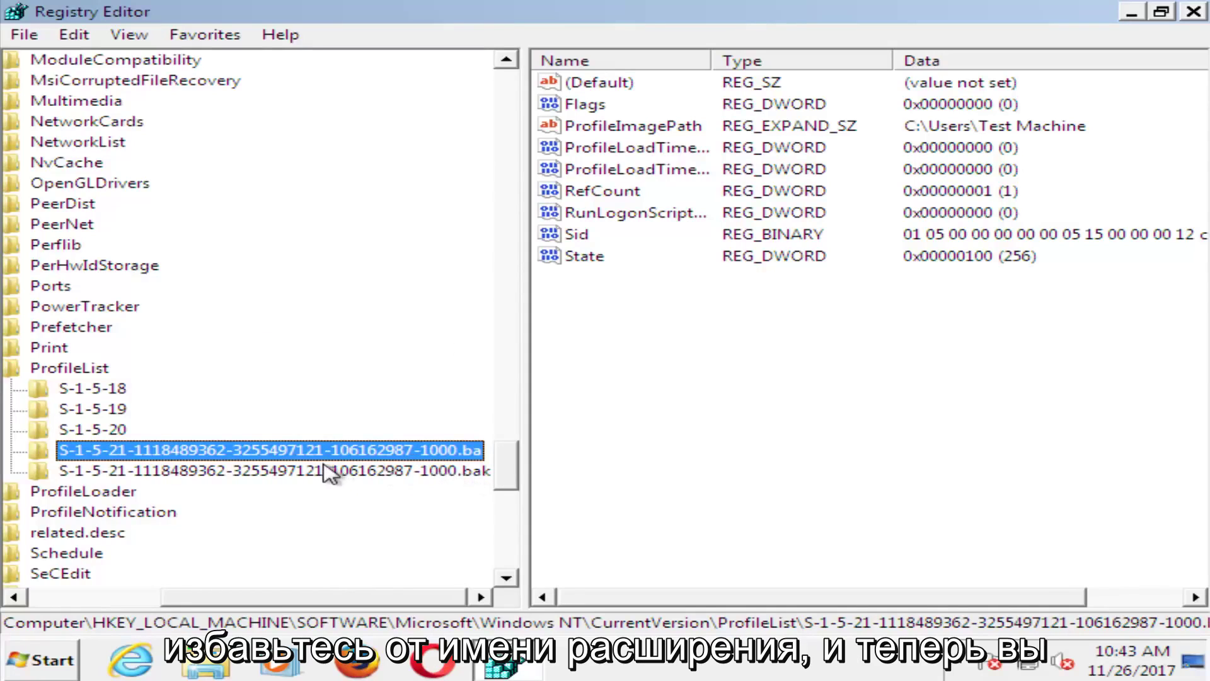
Rename the other profile key to drop its suffix, making it the active profile key
left_click(159, 456)
left_click_drag(452, 450, 477, 454)
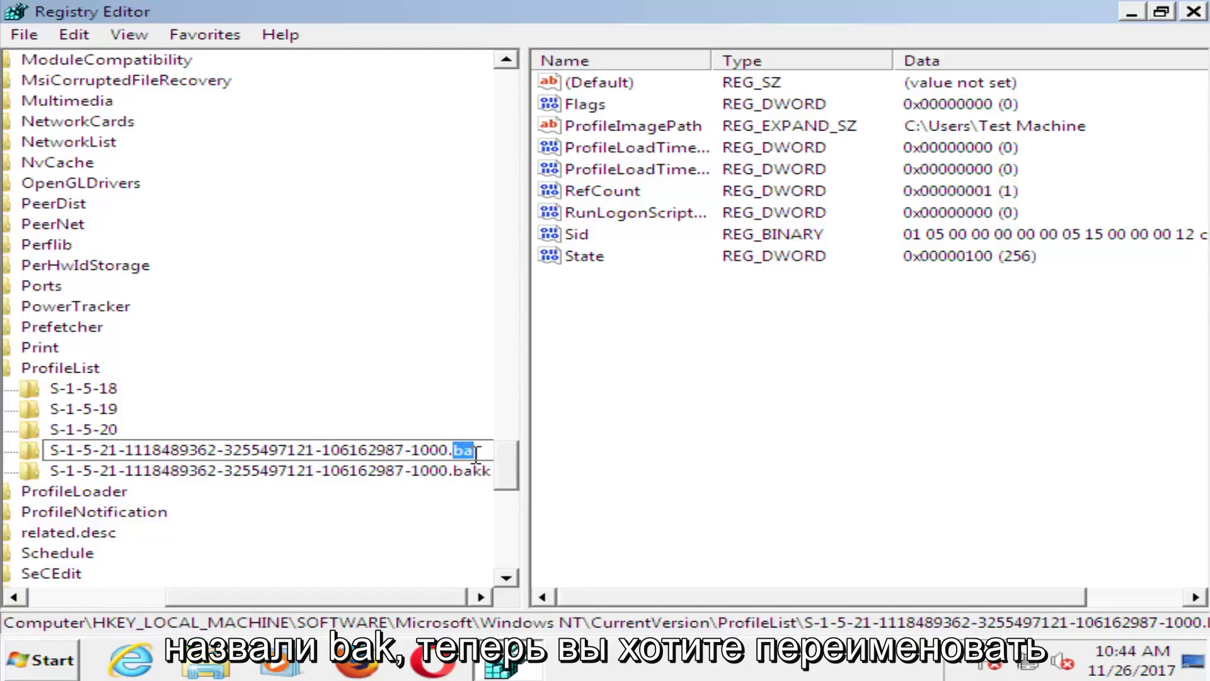
right_click(417, 450)
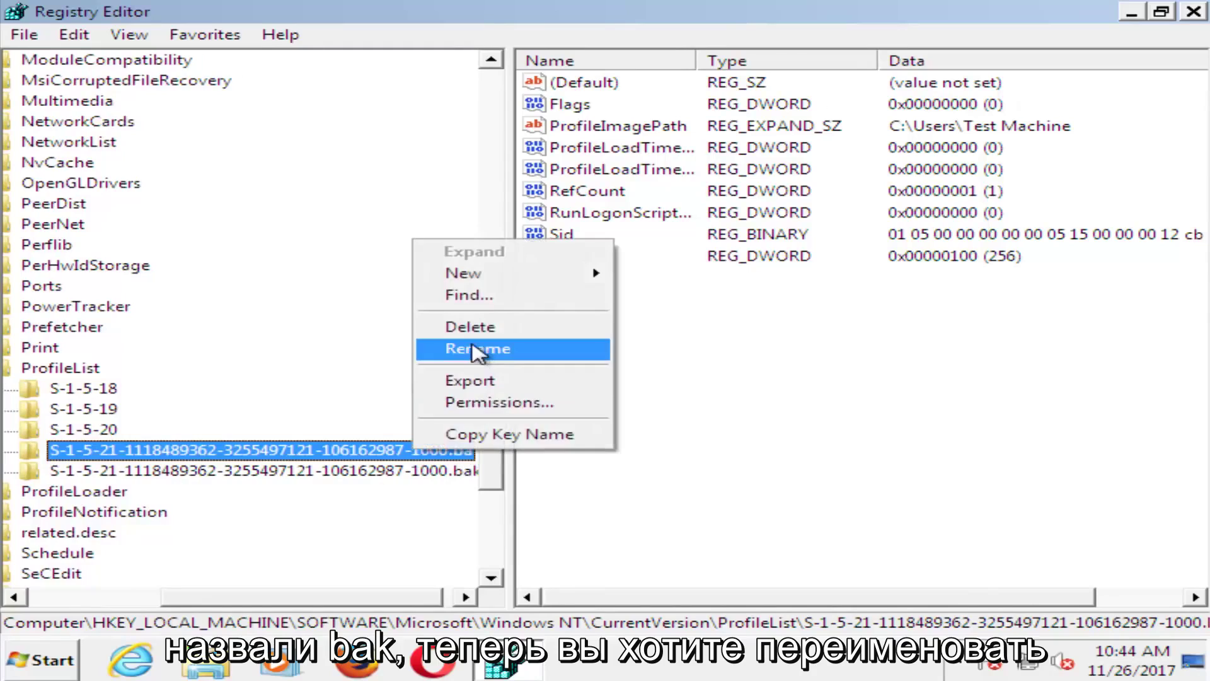
left_click(477, 348)
left_click(458, 450)
key("BackSpace")
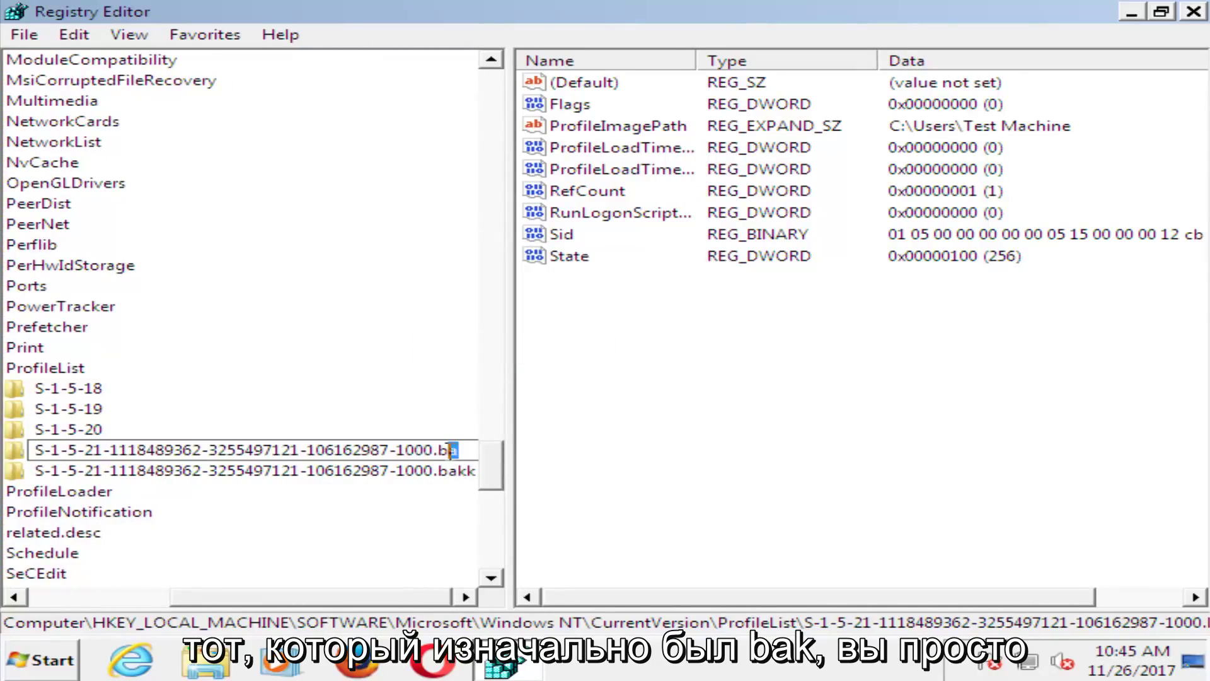
key("BackSpace")
key("Return")
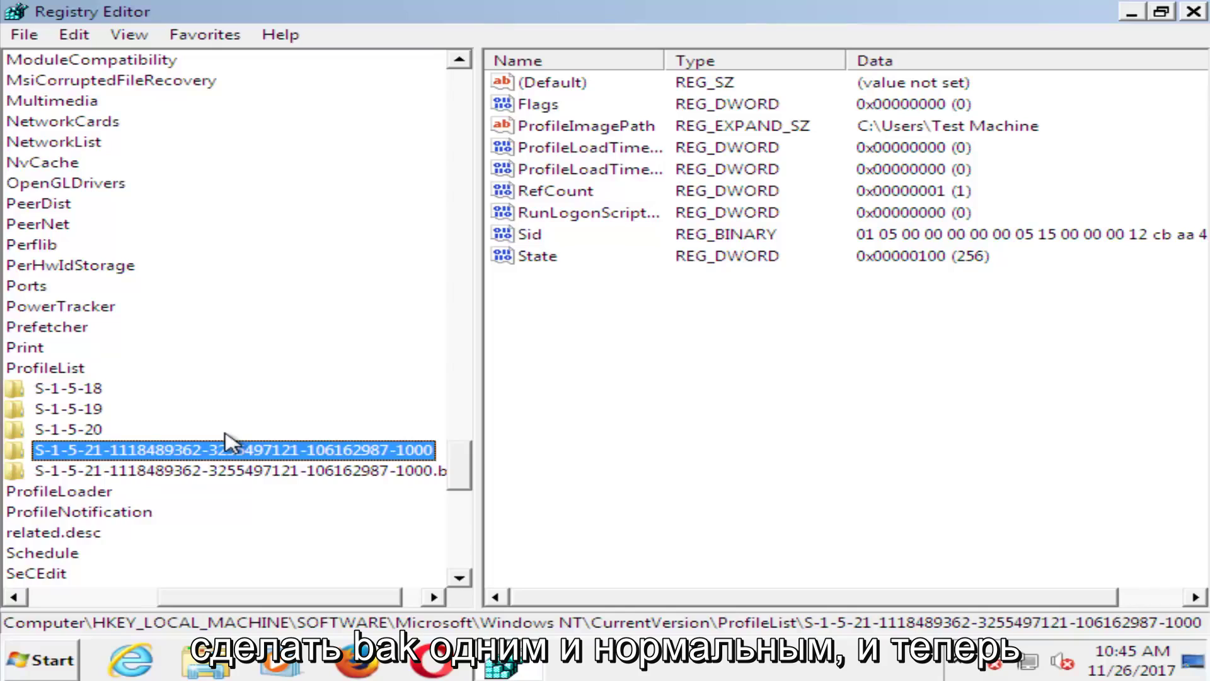
Change the RefCount value from 1 to 0
double_click(570, 190)
left_click(136, 219)
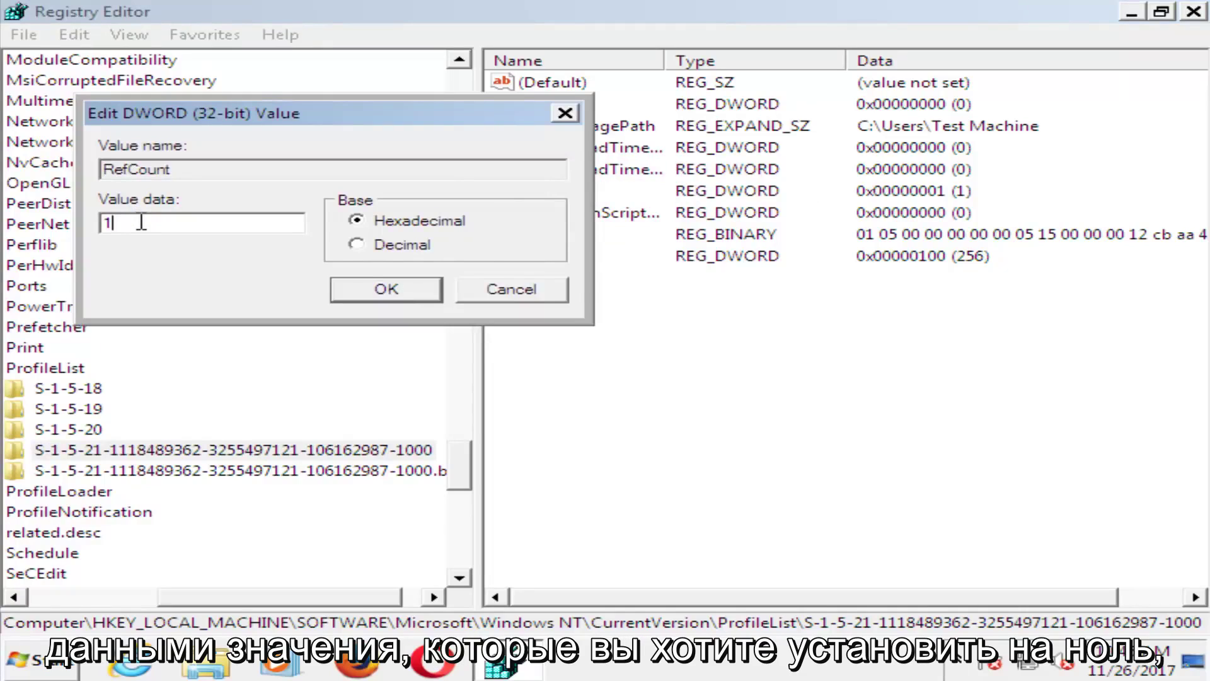
left_click_drag(141, 221, 104, 223)
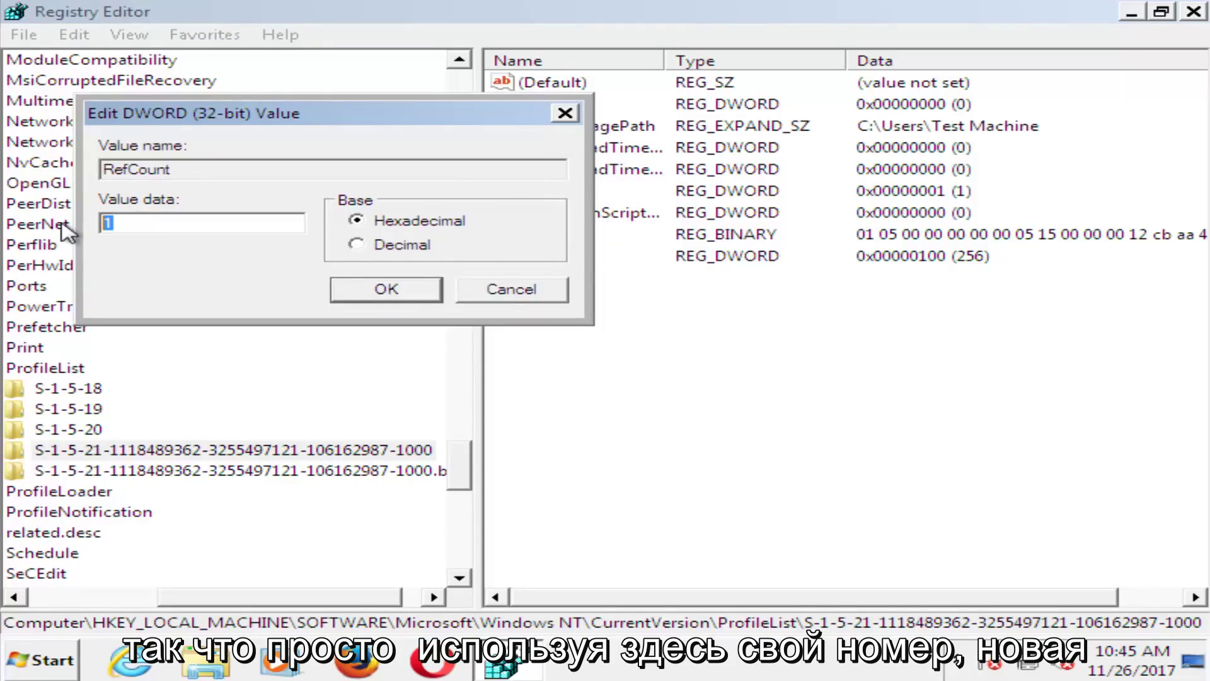
type("0")
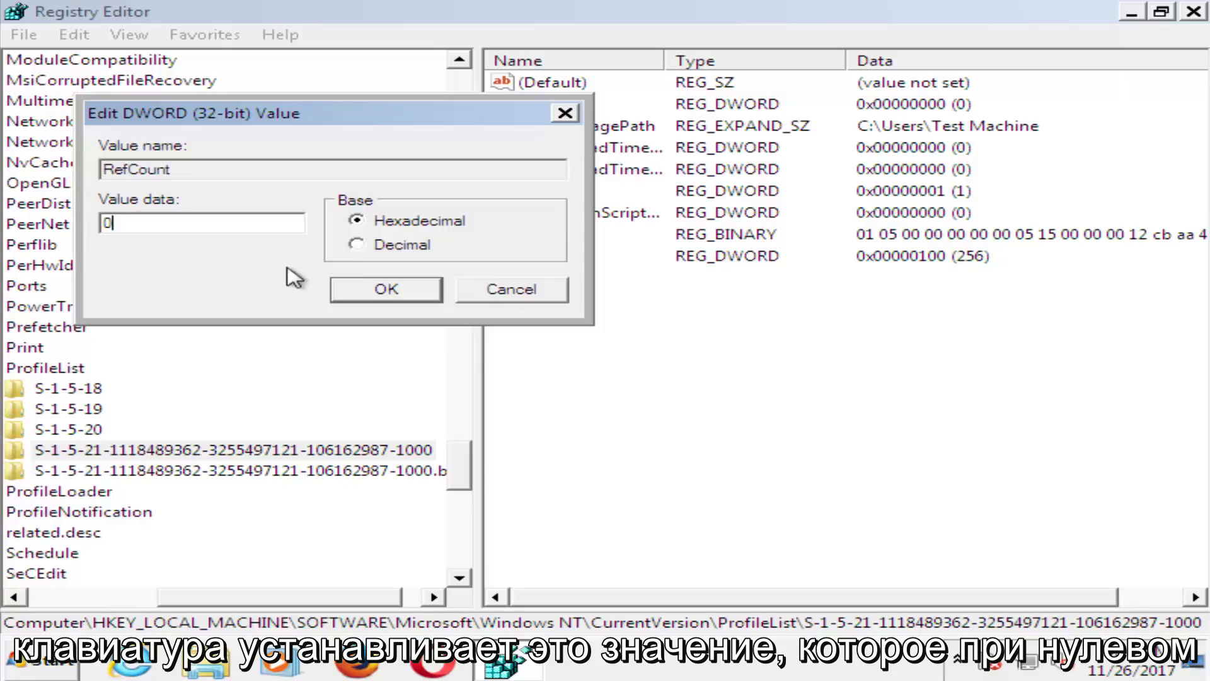
left_click(385, 296)
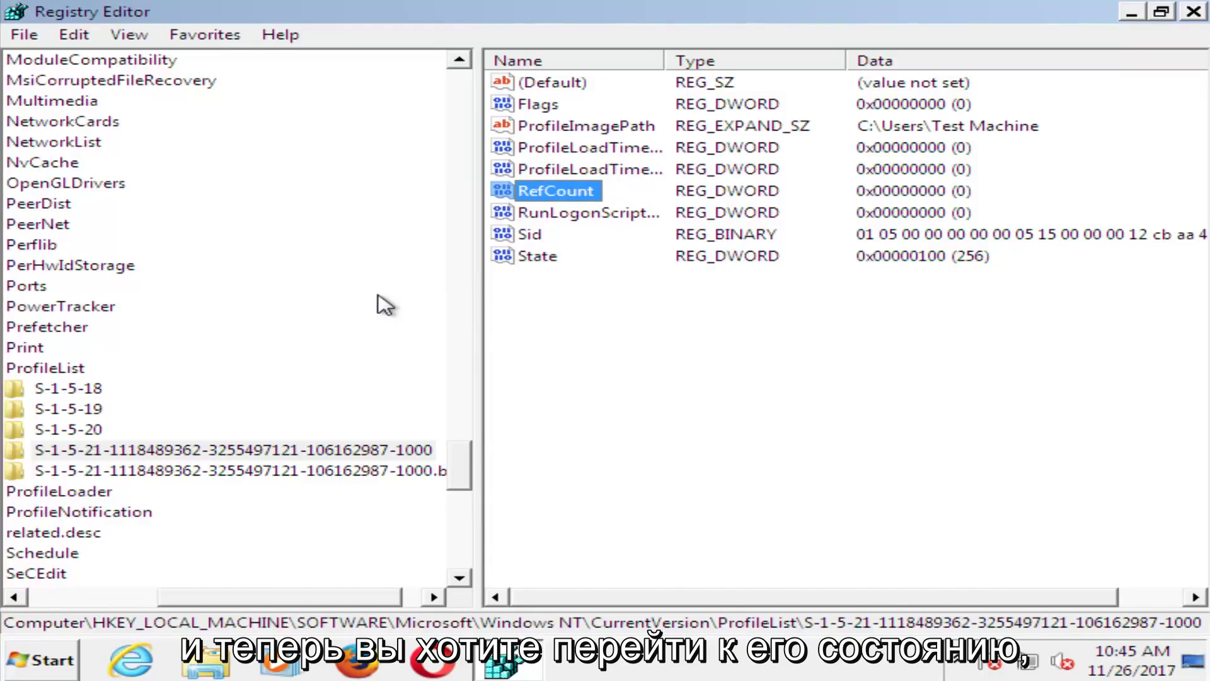
Set the State value to 0
double_click(526, 257)
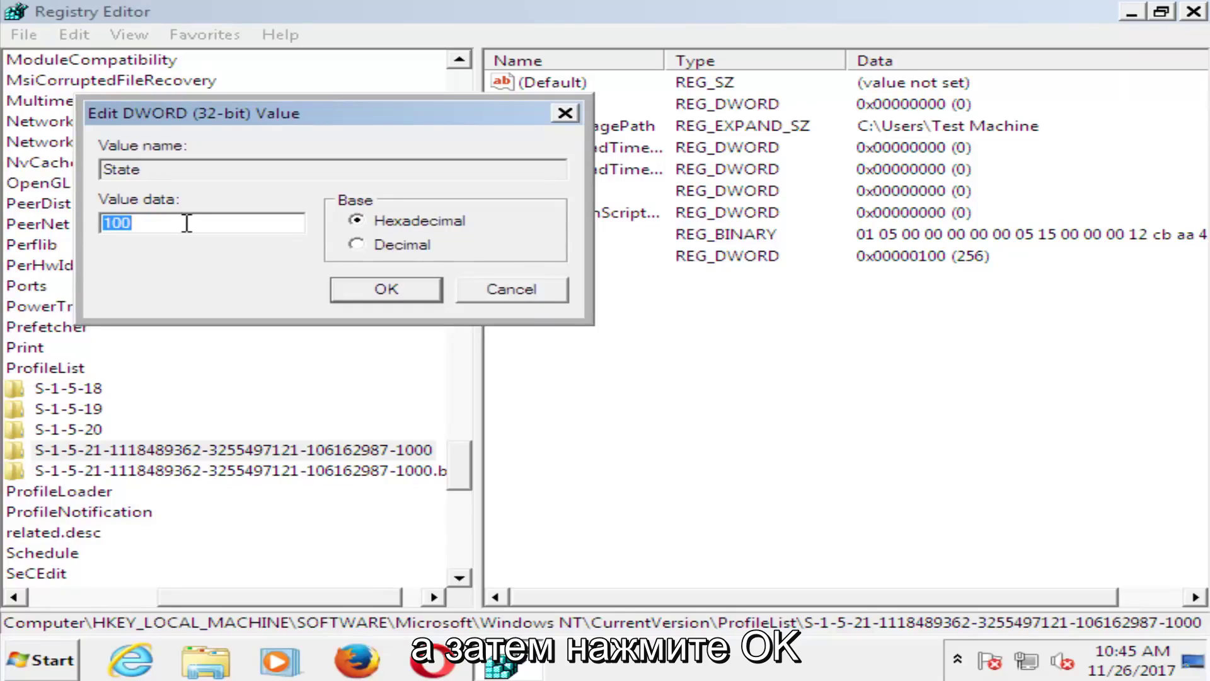
type("0")
left_click(369, 292)
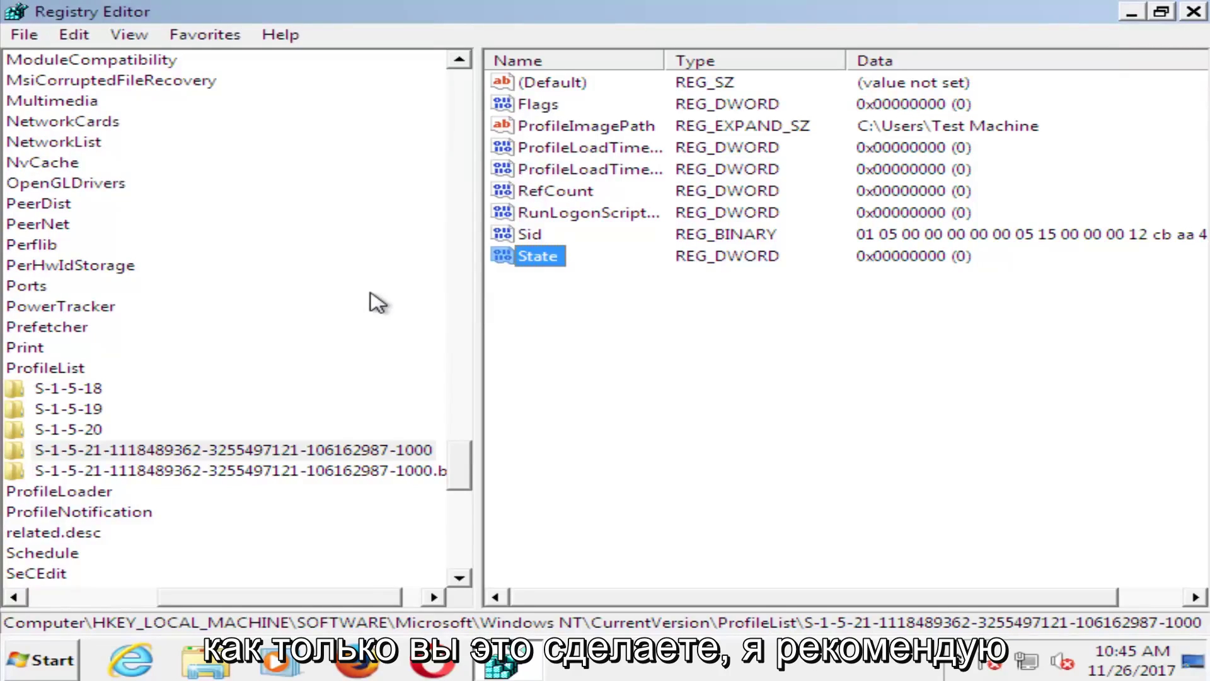
Close Registry Editor and restart Windows from the Start menu
left_click(1192, 13)
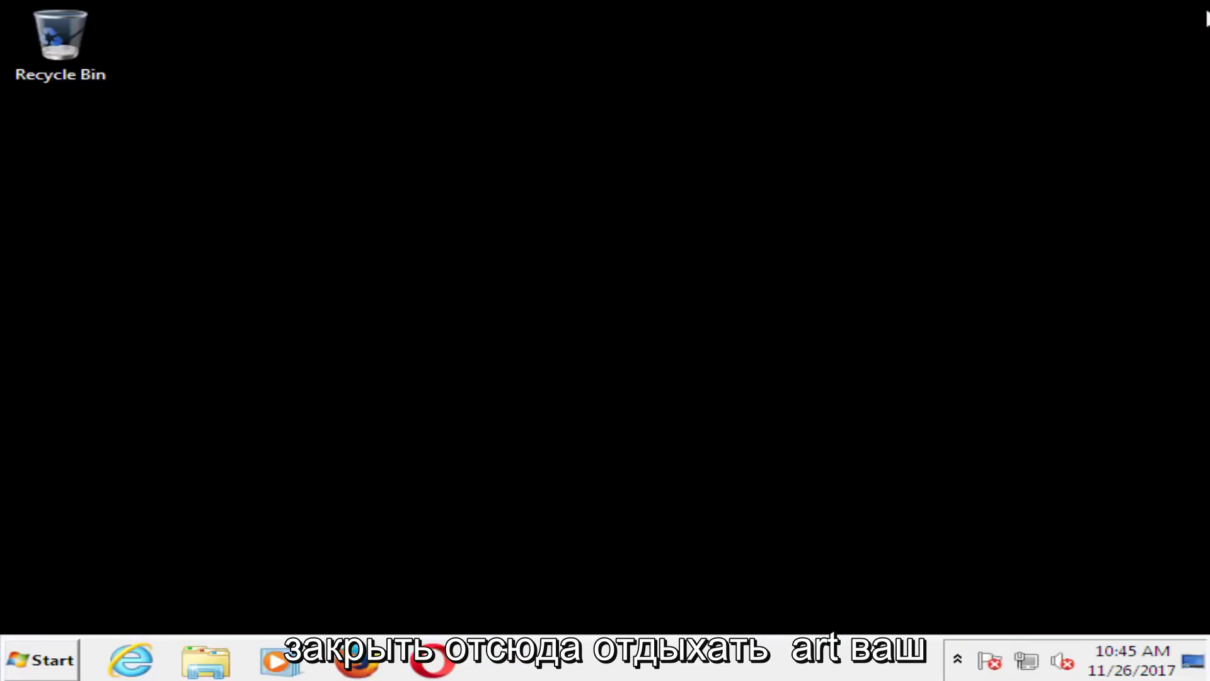
left_click(32, 656)
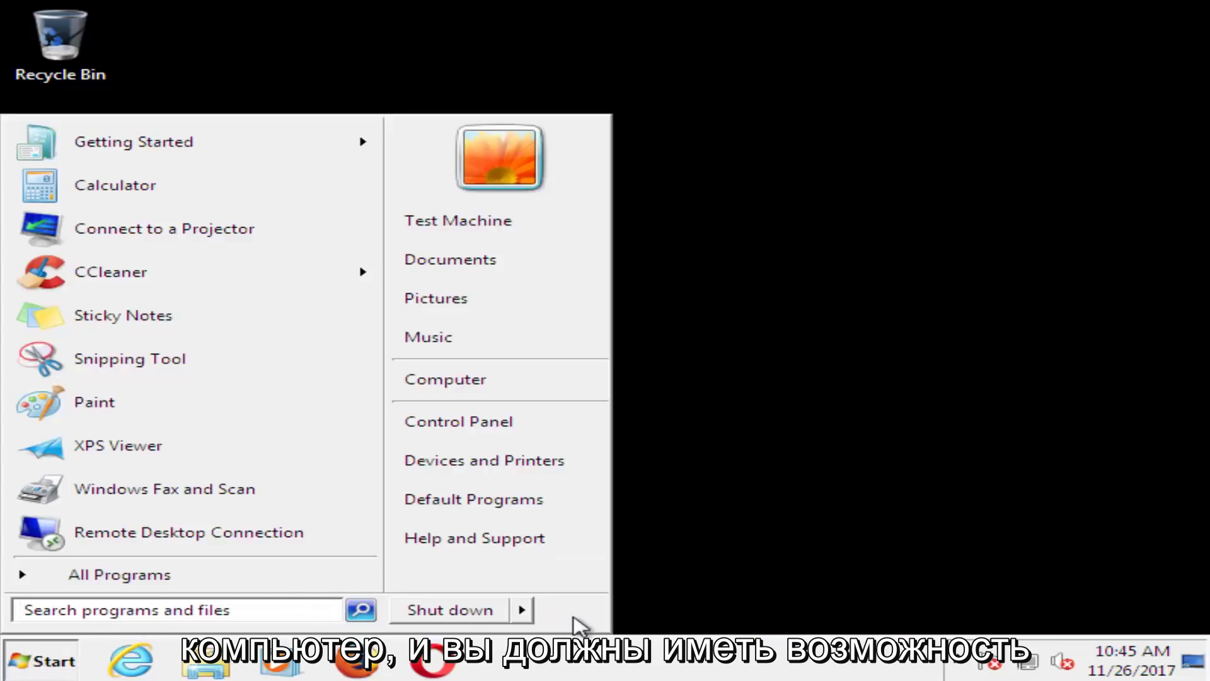
left_click(567, 614)
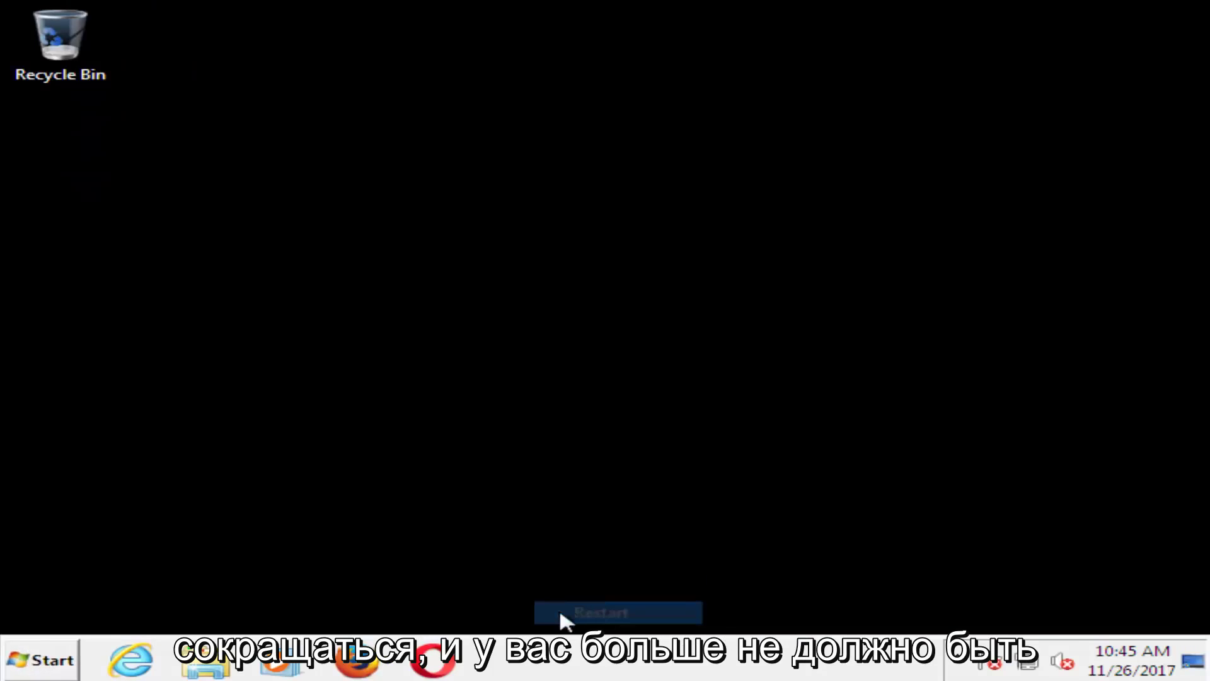